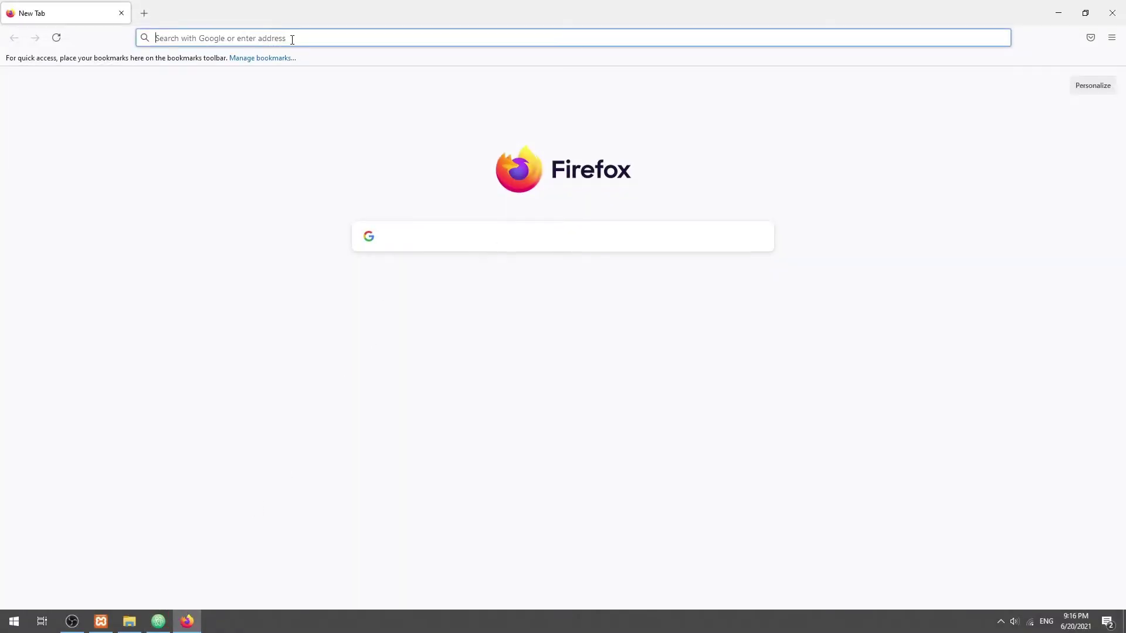
Load localhost/pma and start a three-column table named users in the test database.
{"action": "left_click", "coordinate": [292, 39]}
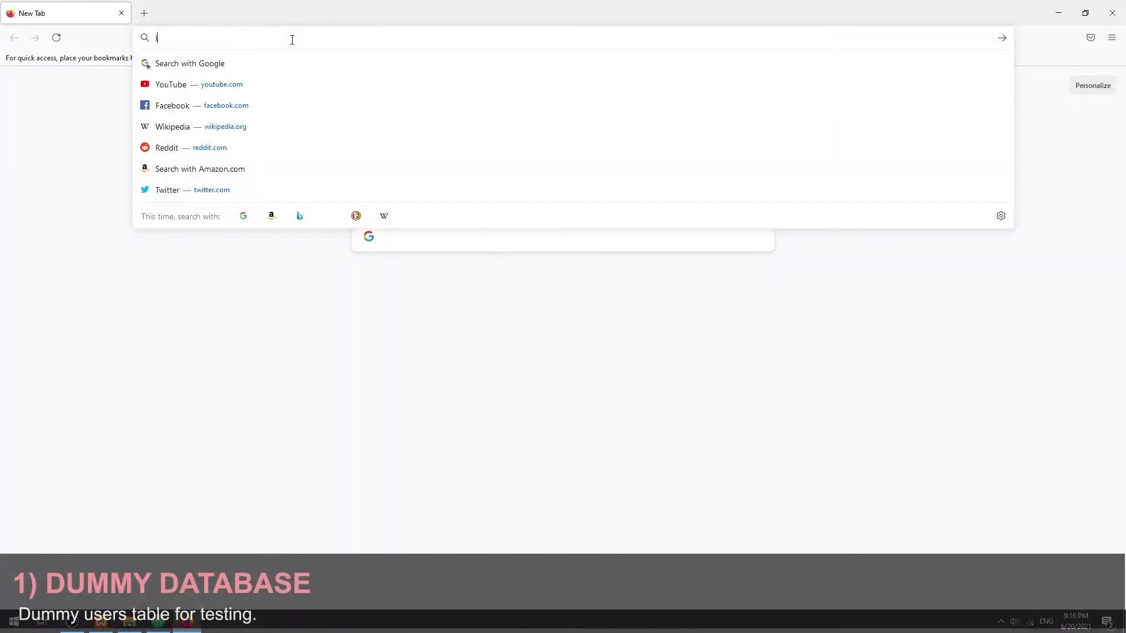
{"action": "type", "text": "localhost/pma"}
{"action": "key", "text": "Return"}
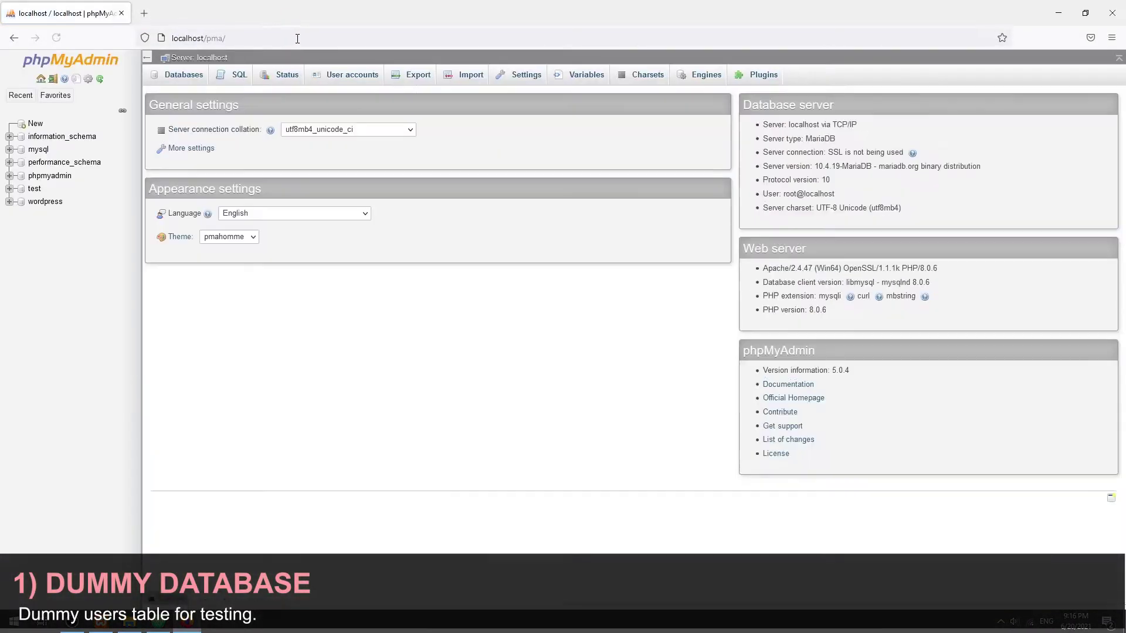
{"action": "left_click", "coordinate": [35, 189]}
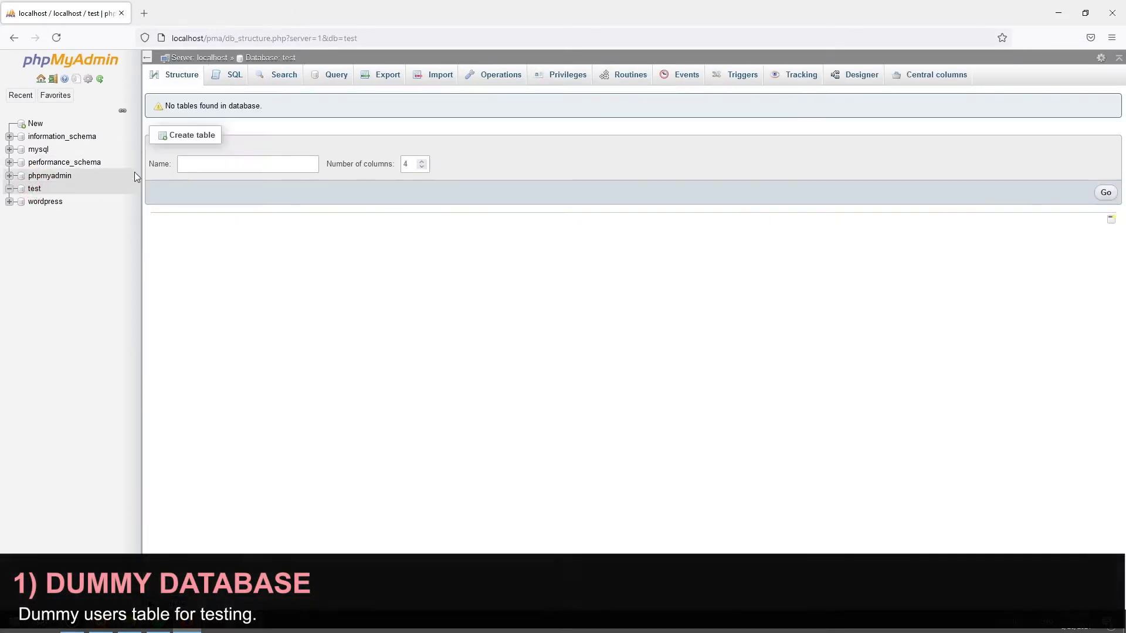
{"action": "left_click", "coordinate": [222, 166]}
{"action": "type", "text": "users"}
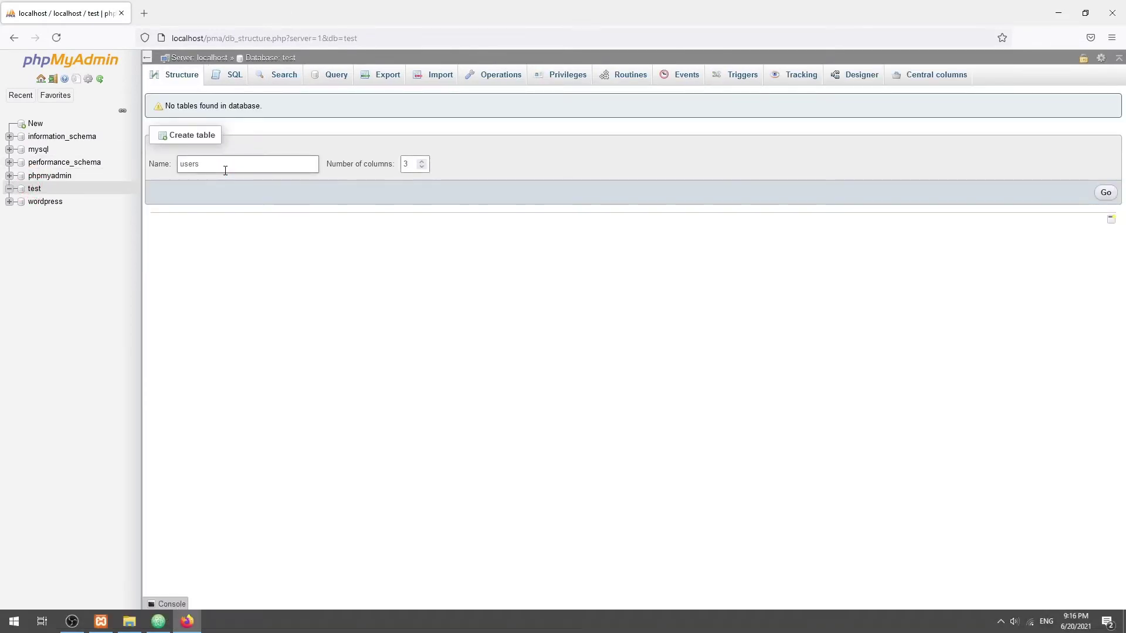
{"action": "key", "text": "Return"}
{"action": "left_click", "coordinate": [210, 160]}
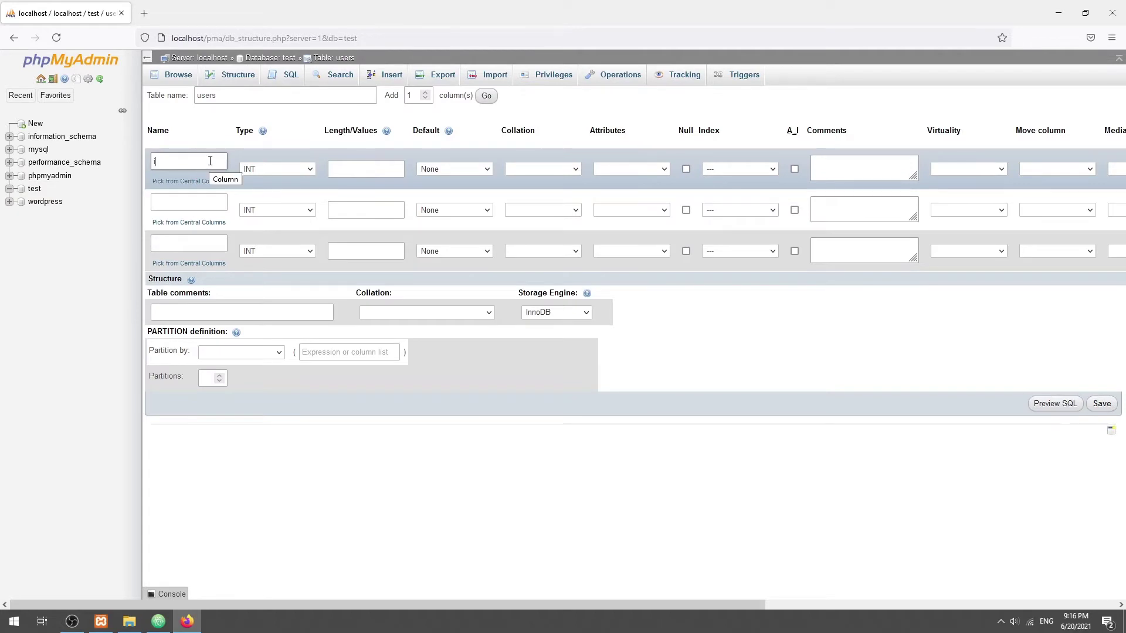
{"action": "type", "text": "id"}
Define id as an auto-increment INT(11) key, and name and email as VARCHAR(255).
{"action": "left_click", "coordinate": [366, 169]}
{"action": "left_click", "coordinate": [795, 168]}
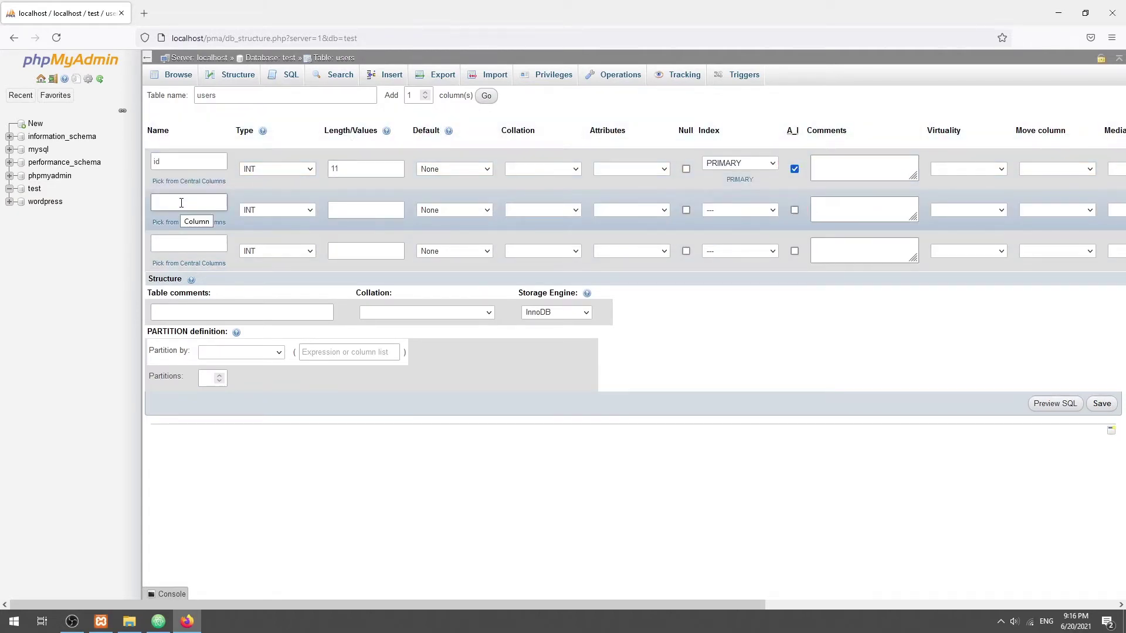
{"action": "left_click", "coordinate": [196, 242]}
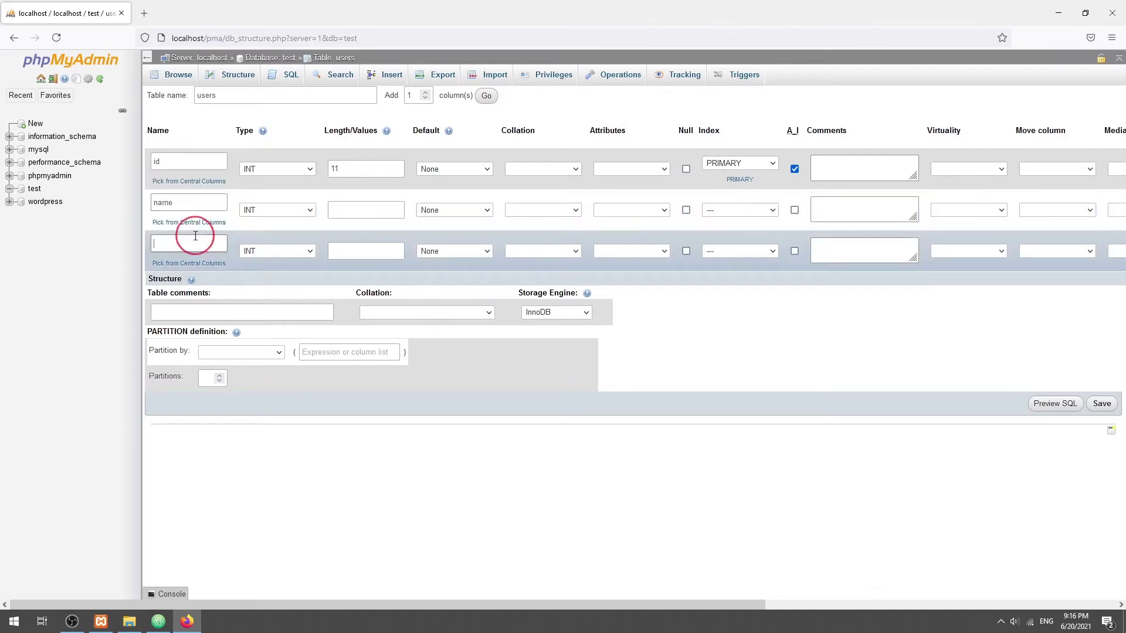
{"action": "type", "text": "email"}
{"action": "left_click", "coordinate": [278, 210]}
{"action": "left_click", "coordinate": [281, 230]}
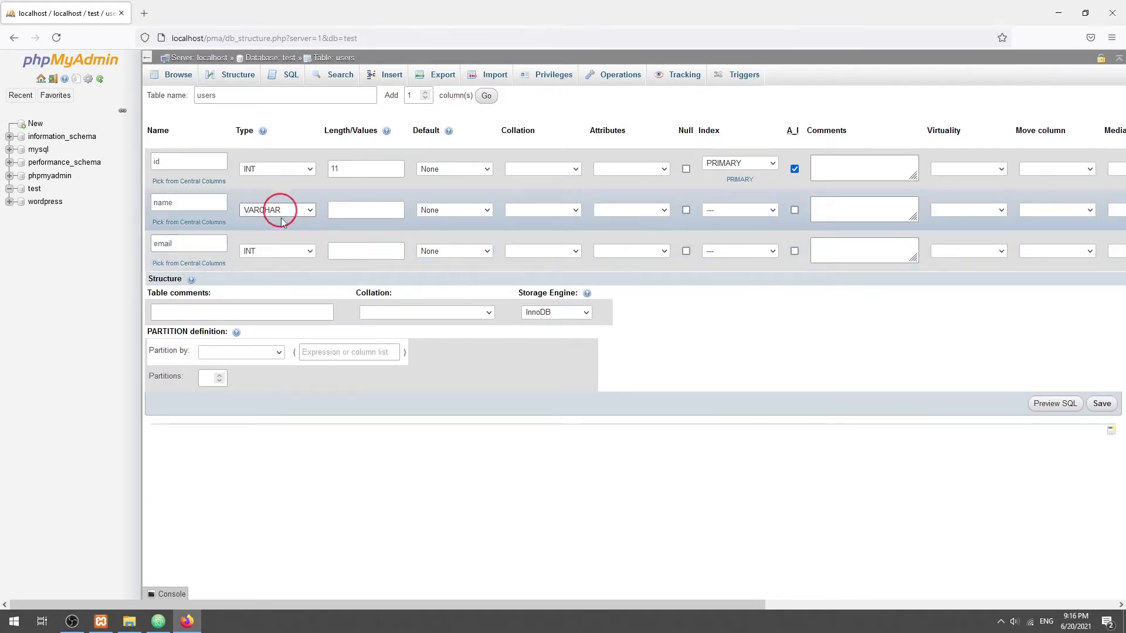
{"action": "left_click", "coordinate": [278, 251]}
{"action": "left_click", "coordinate": [286, 273]}
{"action": "left_click", "coordinate": [372, 219]}
{"action": "type", "text": "255"}
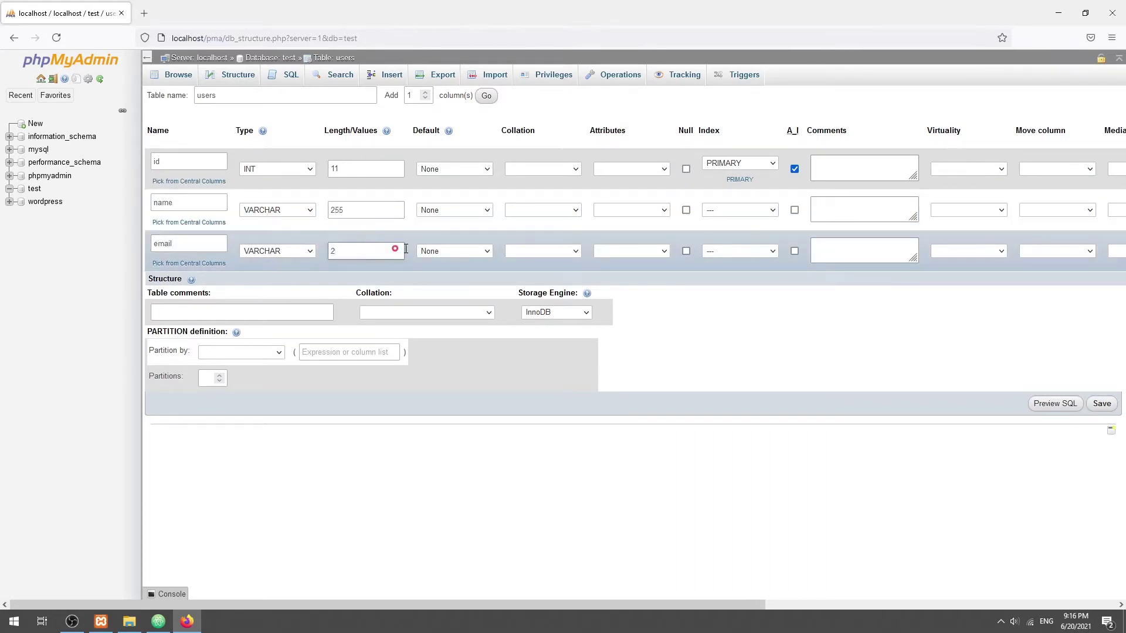
{"action": "type", "text": "55"}
Give the email column a UNIQUE index and save the users table.
{"action": "left_click", "coordinate": [761, 253]}
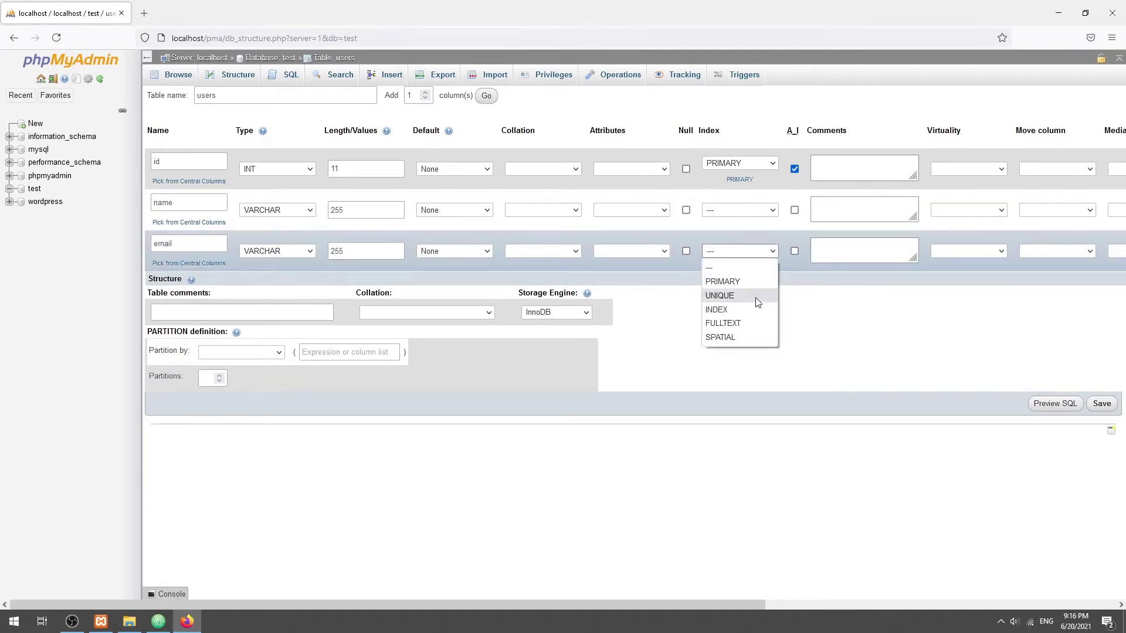
{"action": "left_click", "coordinate": [720, 296]}
{"action": "left_click", "coordinate": [622, 410]}
{"action": "left_click", "coordinate": [1101, 402]}
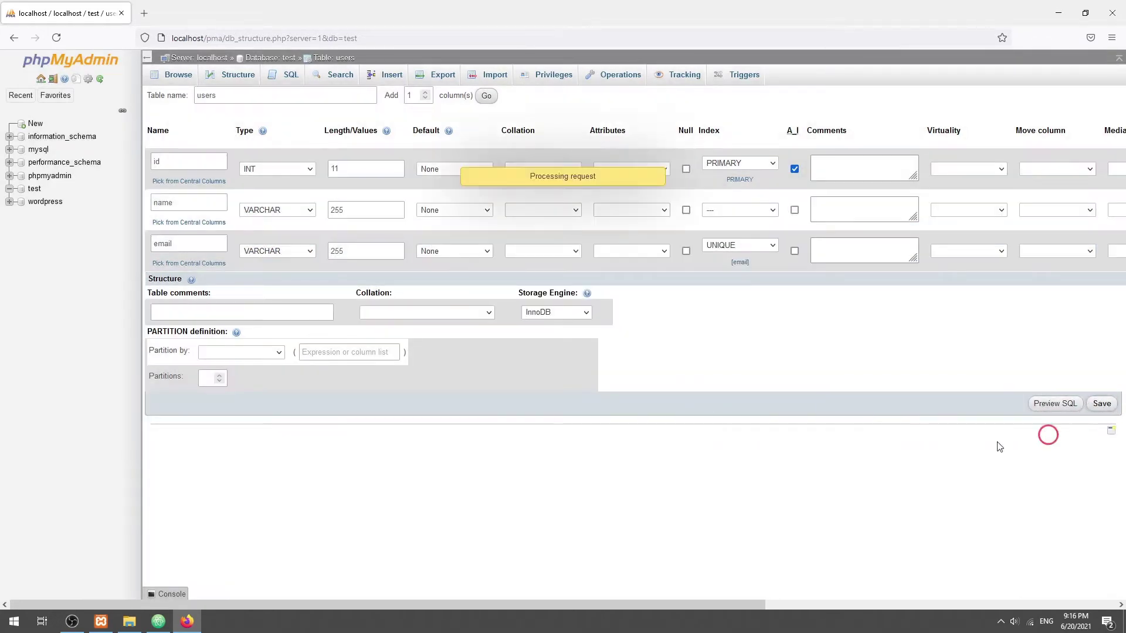
Open users.sql in Atom and select all its INSERT statements.
{"action": "left_click", "coordinate": [159, 623]}
{"action": "left_click", "coordinate": [430, 147]}
{"action": "left_click", "coordinate": [678, 191]}
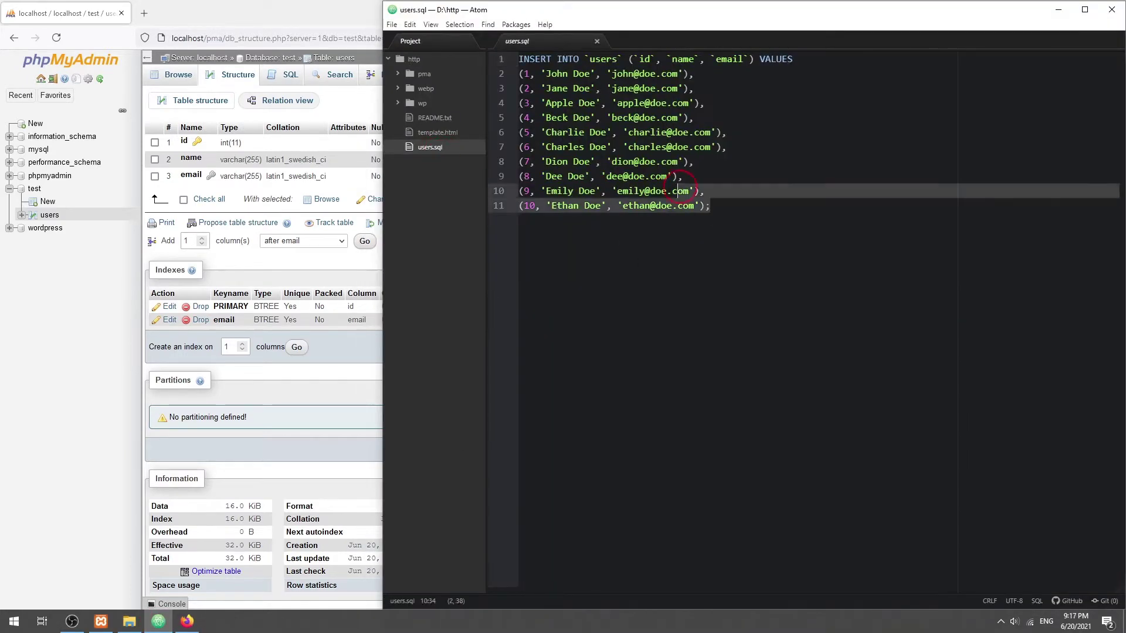
{"action": "key", "text": "ctrl+a"}
{"action": "key", "text": "ctrl+c"}
Run the INSERT statements in the users SQL tab and browse the ten new rows.
{"action": "left_click", "coordinate": [25, 380]}
{"action": "left_click", "coordinate": [290, 75]}
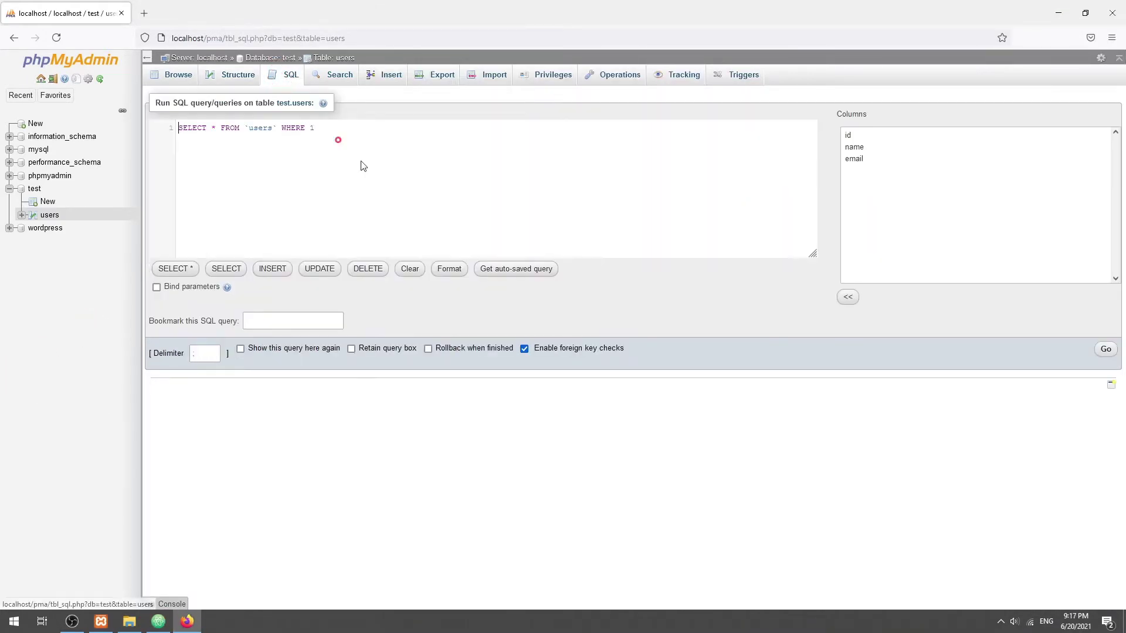
{"action": "left_click", "coordinate": [502, 206]}
{"action": "key", "text": "ctrl+a"}
{"action": "key", "text": "ctrl+v"}
{"action": "left_click", "coordinate": [1106, 350]}
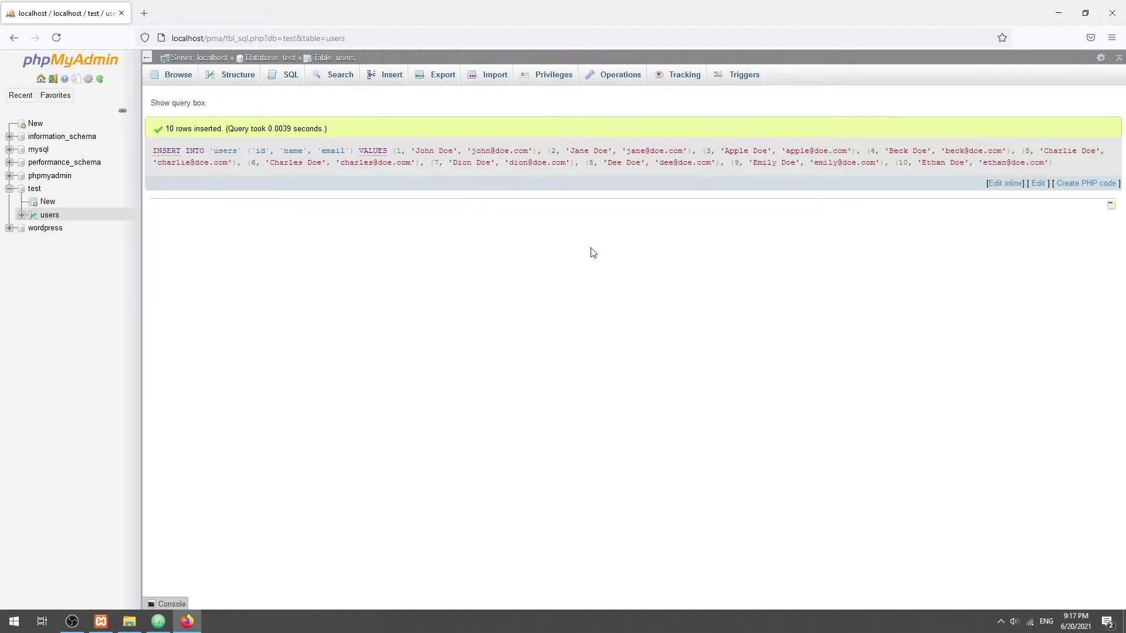
{"action": "left_click", "coordinate": [179, 75]}
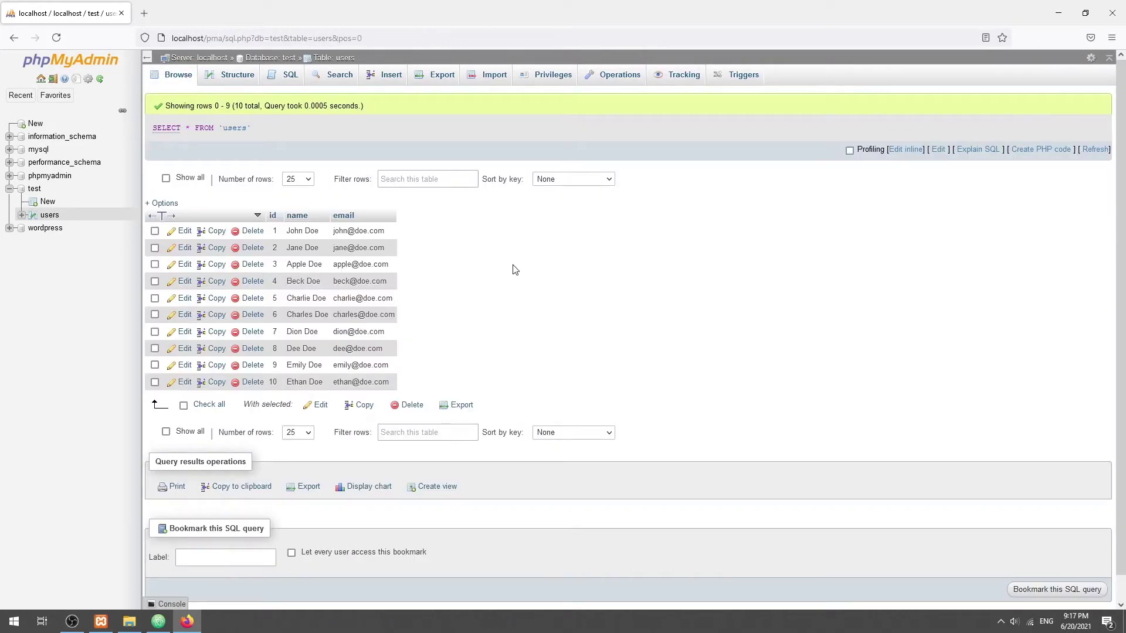
{"action": "left_click_drag", "start_coordinate": [492, 13], "coordinate": [1, 265]}
Snap Atom to the right, create search-form.php in the http folder, and open it in Atom.
{"action": "left_click", "coordinate": [681, 221]}
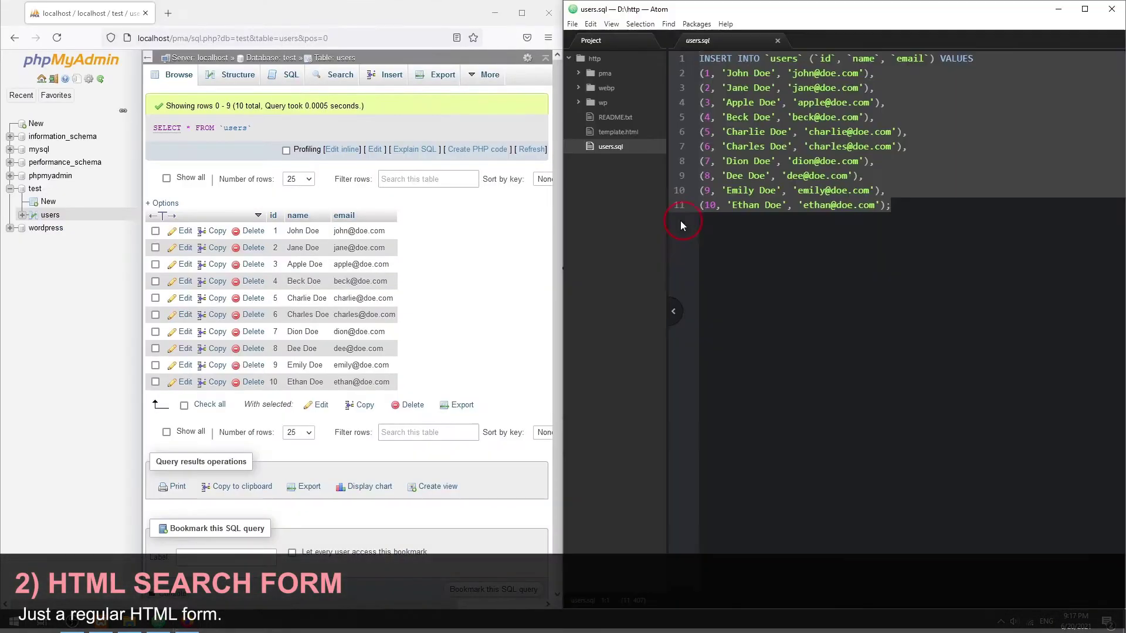
{"action": "left_click", "coordinate": [801, 269]}
{"action": "key", "text": "super+e"}
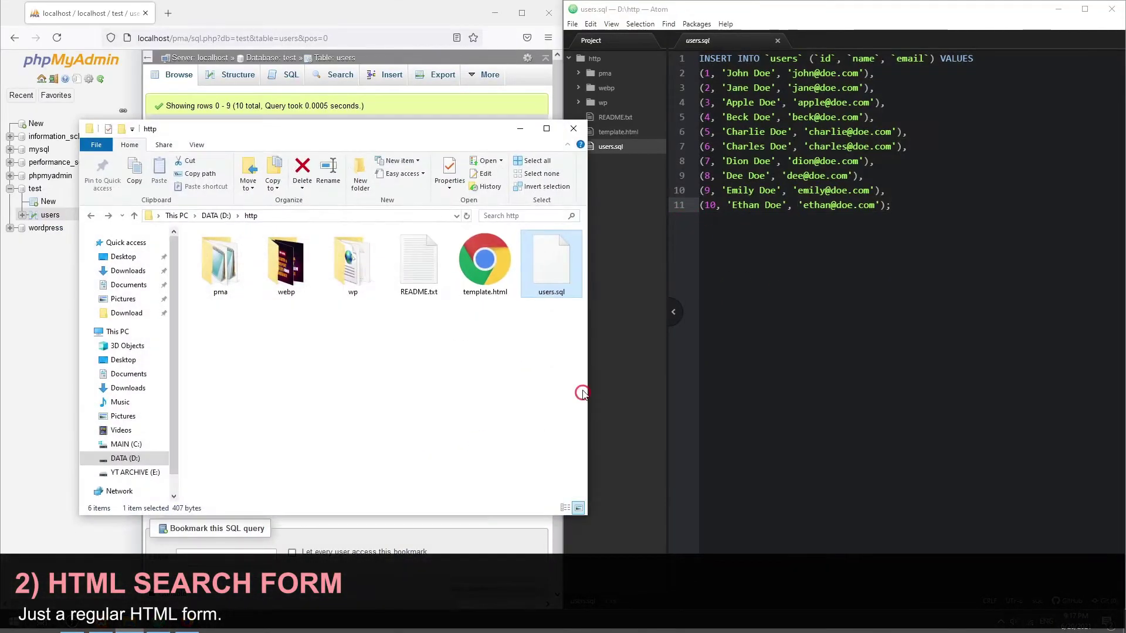
{"action": "right_click", "coordinate": [325, 356]}
{"action": "mouse_move", "coordinate": [351, 522]}
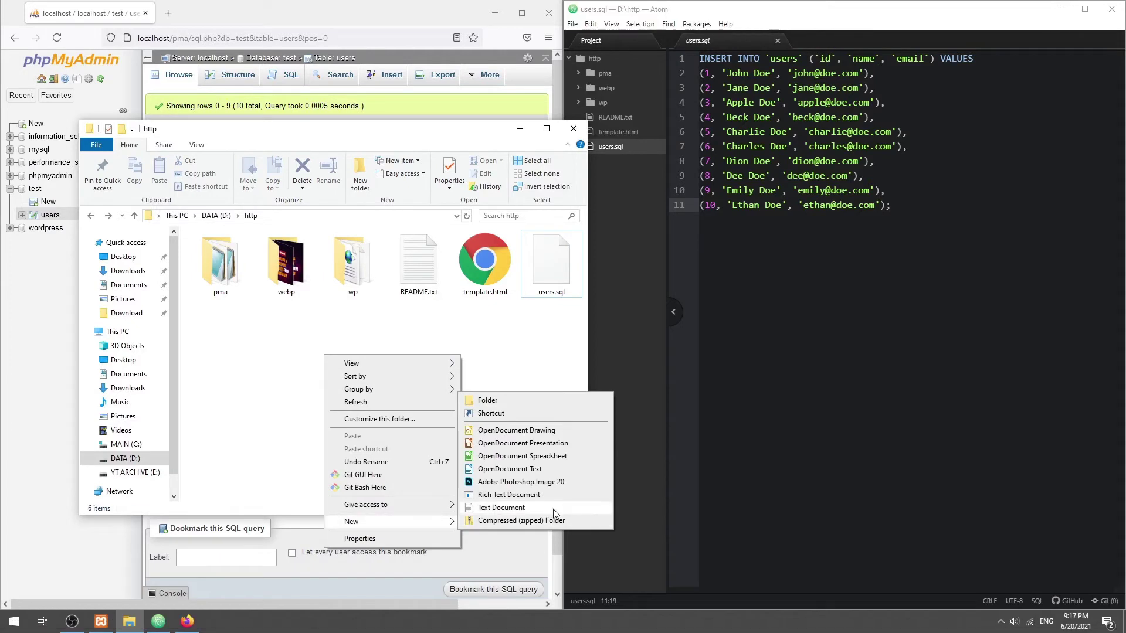
{"action": "left_click", "coordinate": [548, 511]}
{"action": "type", "text": "search-form.php"}
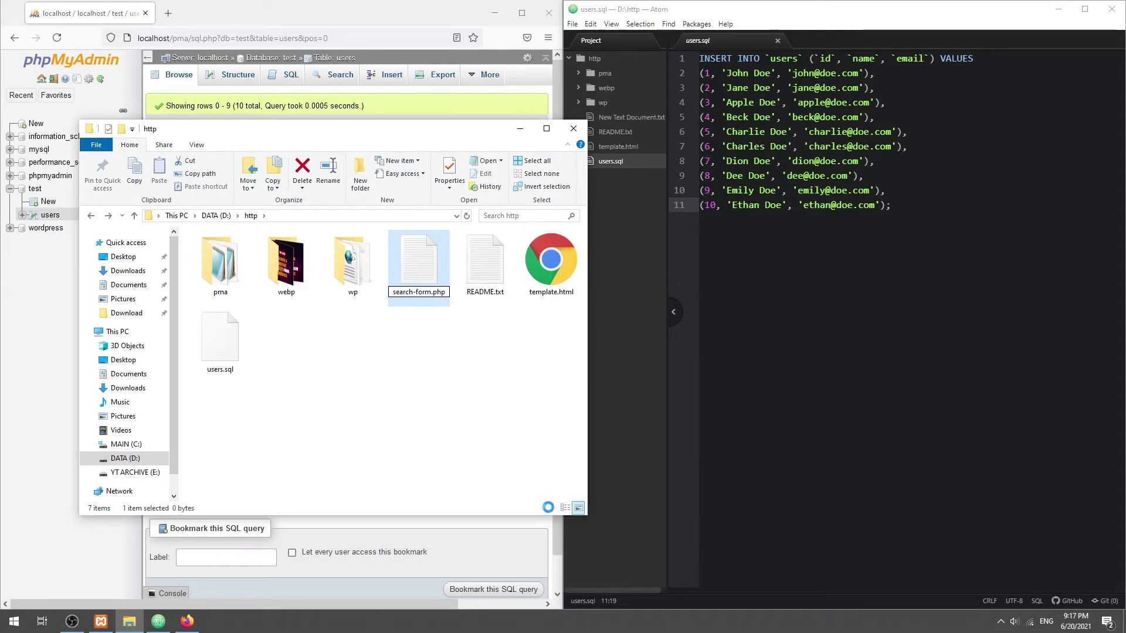
{"action": "key", "text": "Return"}
{"action": "key", "text": "Return"}
{"action": "left_click_drag", "start_coordinate": [484, 264], "coordinate": [901, 41]}
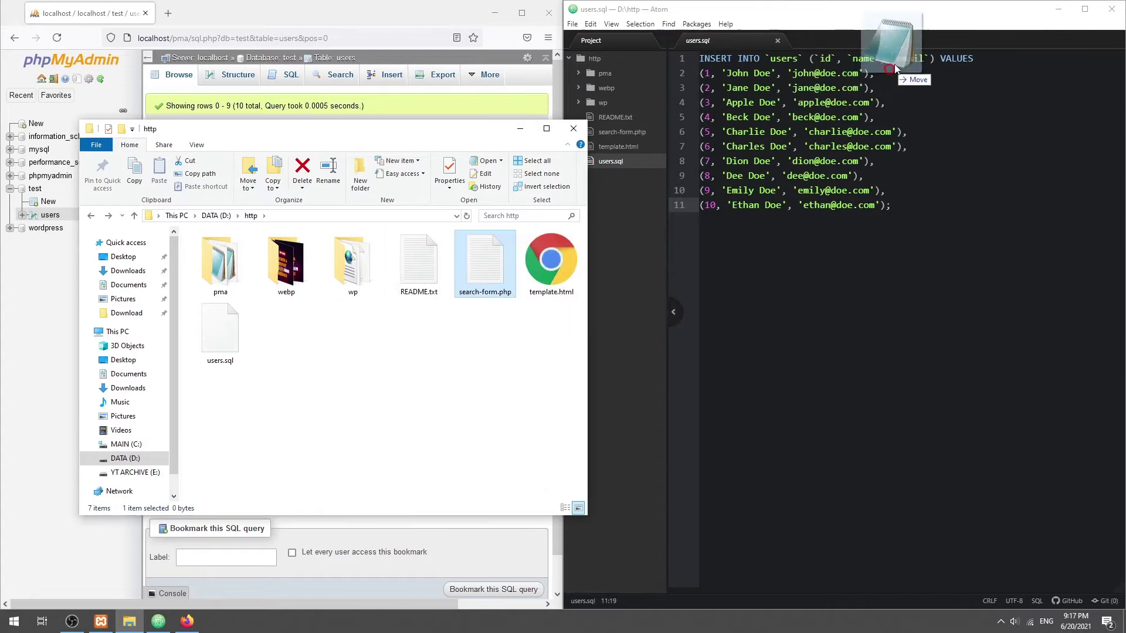
Copy the contents of template.html into search-form.php.
{"action": "left_click", "coordinate": [618, 146]}
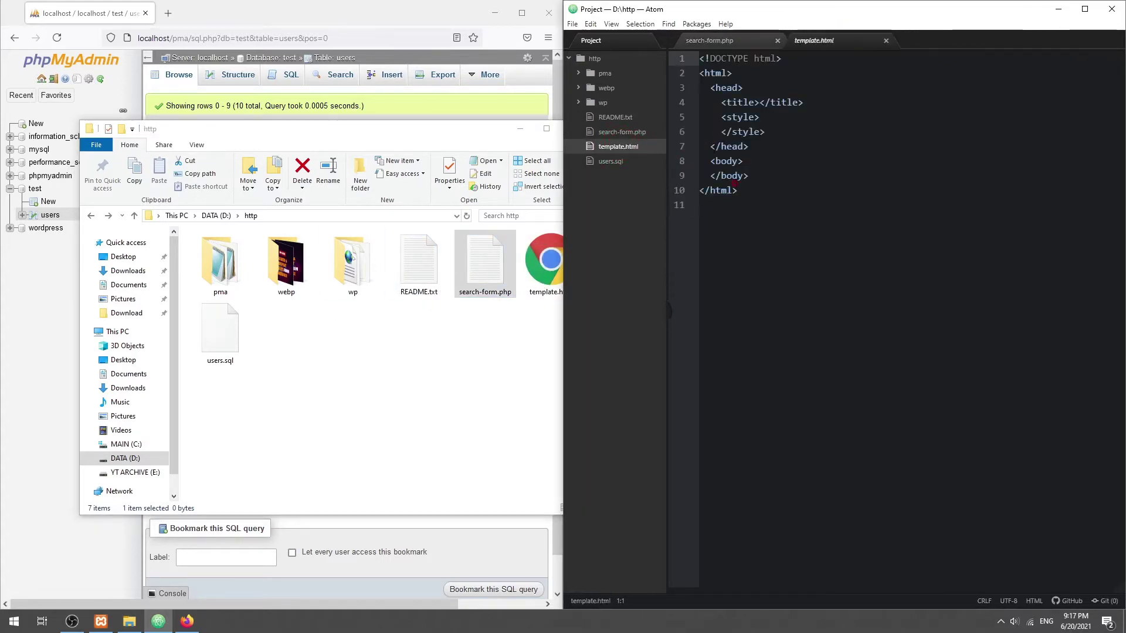
{"action": "key", "text": "ctrl+a"}
{"action": "right_click", "coordinate": [735, 83]}
{"action": "left_click", "coordinate": [806, 143]}
{"action": "left_click", "coordinate": [617, 132]}
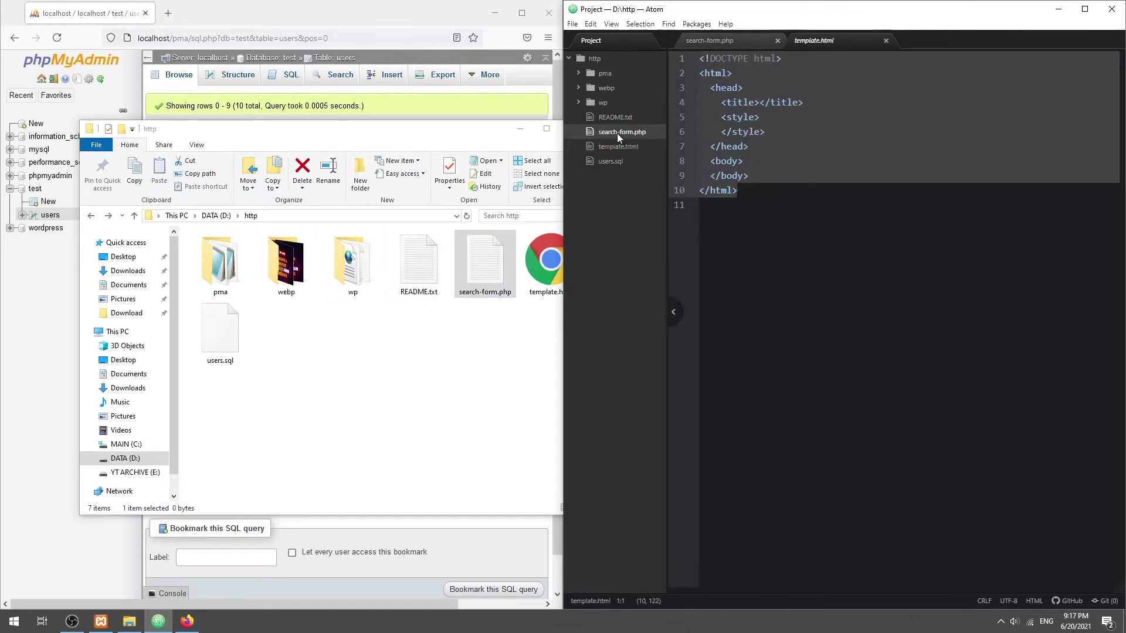
{"action": "right_click", "coordinate": [776, 132]}
{"action": "left_click", "coordinate": [845, 203]}
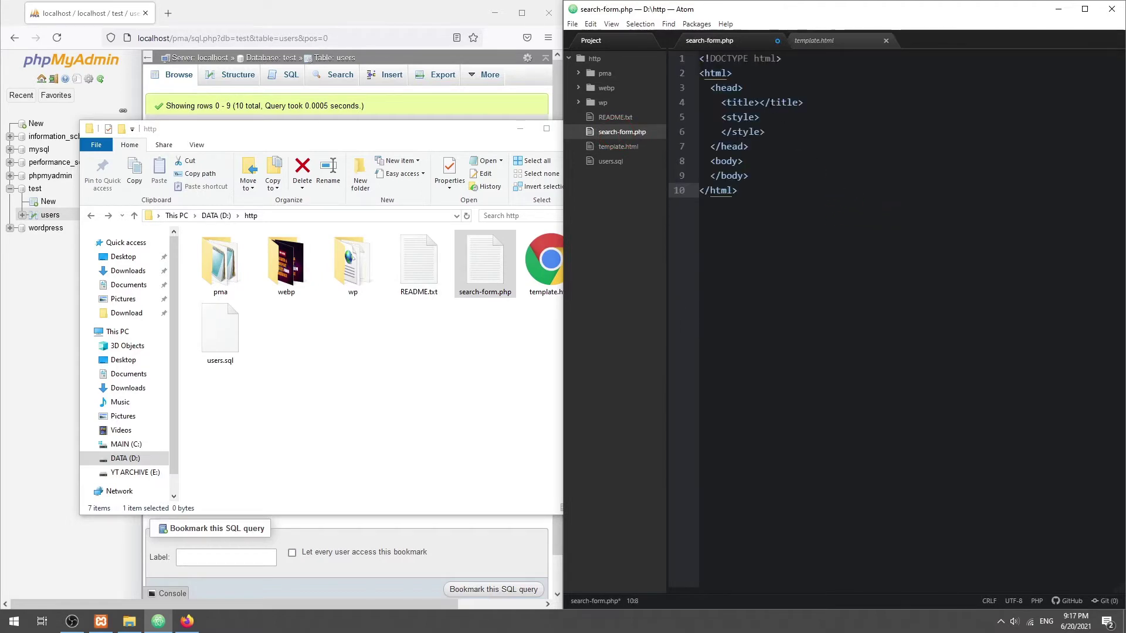
Edit the page title, delete the empty style element, and save search-form.php.
{"action": "left_click", "coordinate": [761, 102]}
{"action": "type", "text": "HTML Sea"}
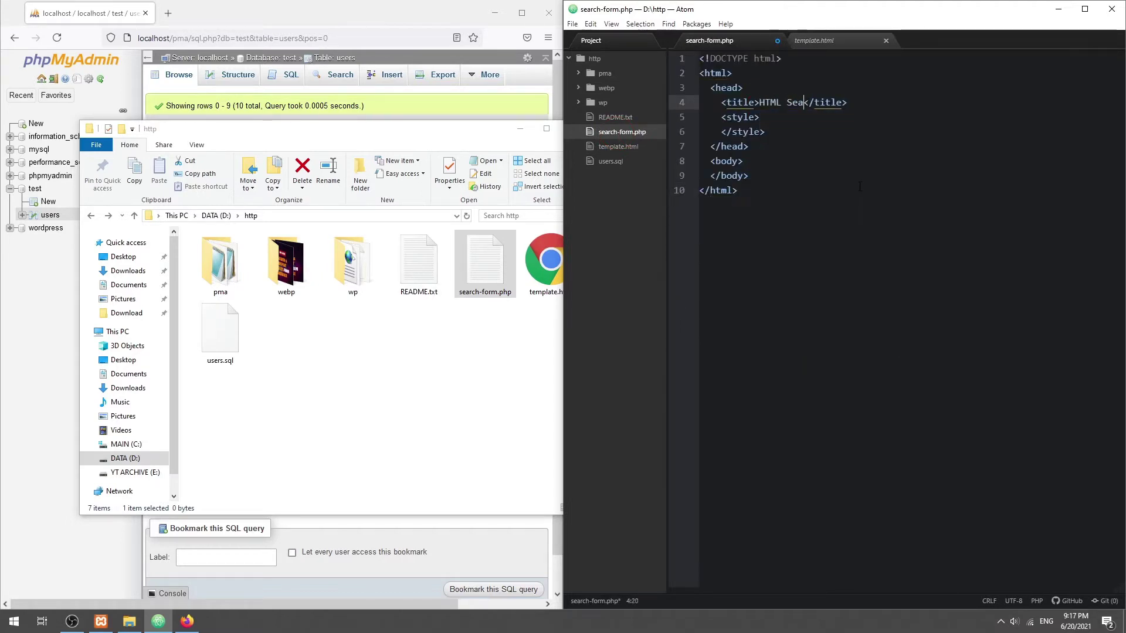
{"action": "type", "text": "rch Form"}
{"action": "key", "text": "Escape"}
{"action": "key", "text": "Down"}
{"action": "key", "text": "ctrl+shift+k"}
{"action": "key", "text": "ctrl+shift+k"}
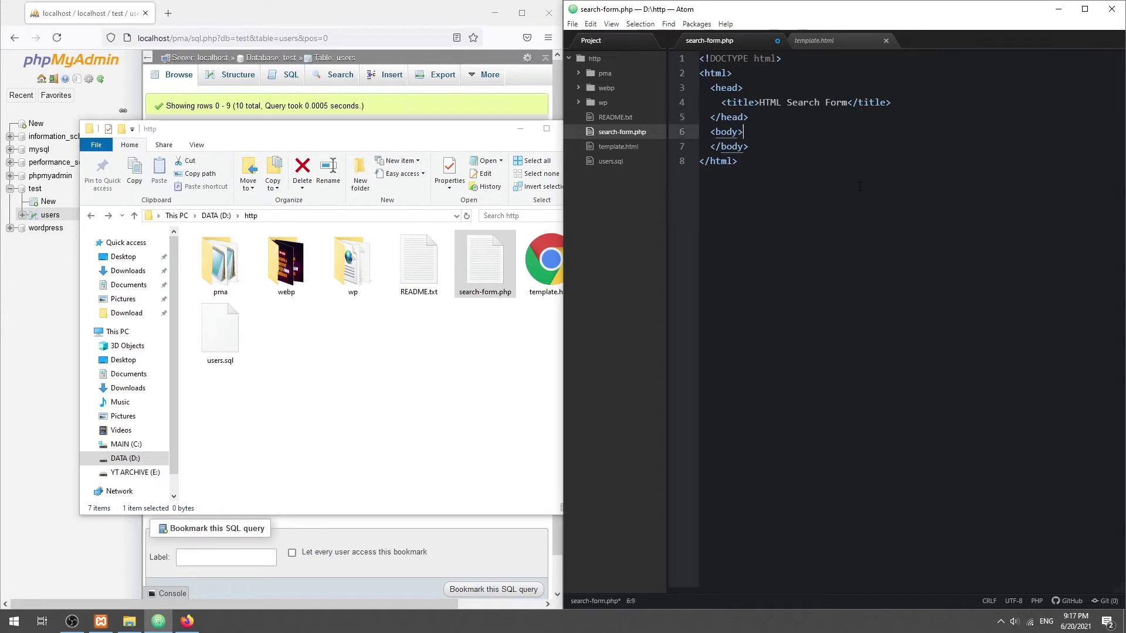
{"action": "key", "text": "Down"}
{"action": "key", "text": "End"}
{"action": "key", "text": "Return"}
{"action": "type", "text": "<"}
{"action": "key", "text": "ctrl+s"}
{"action": "type", "text": "form>"}
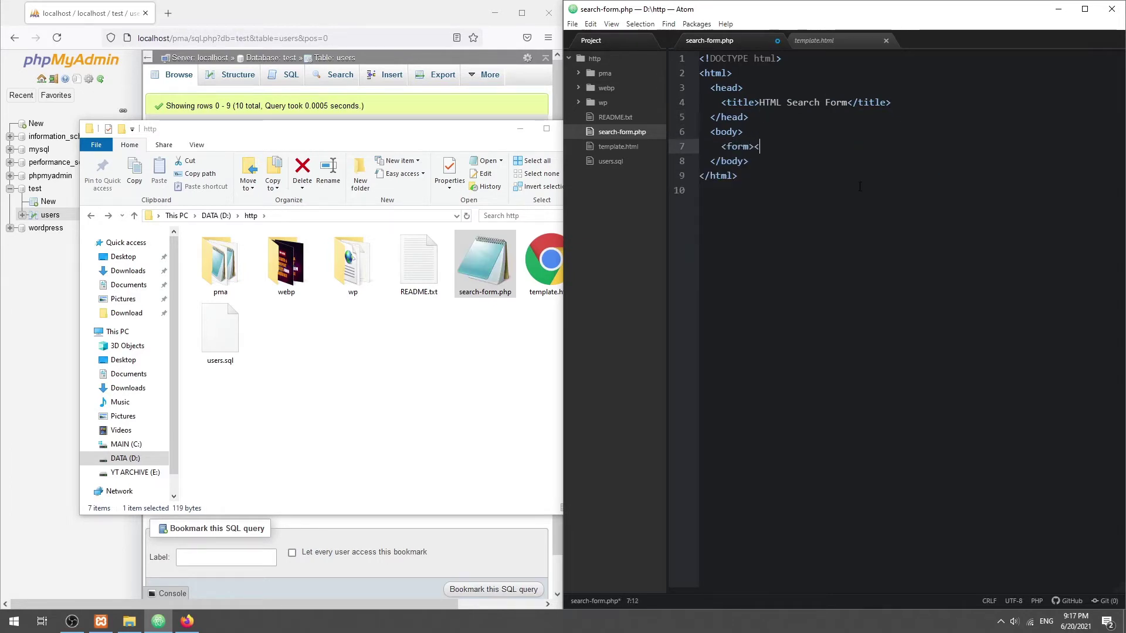
{"action": "type", "text": "</form>"}
Add a post form with a required text input named search.
{"action": "key", "text": "Return"}
{"action": "key", "text": "Up"}
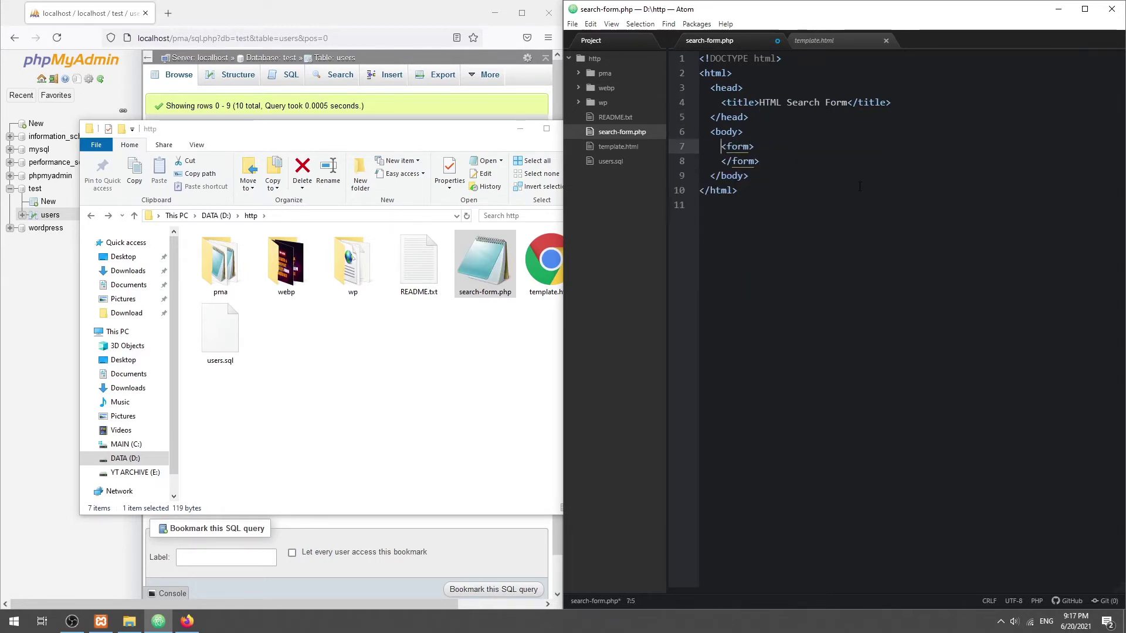
{"action": "type", "text": "method"}
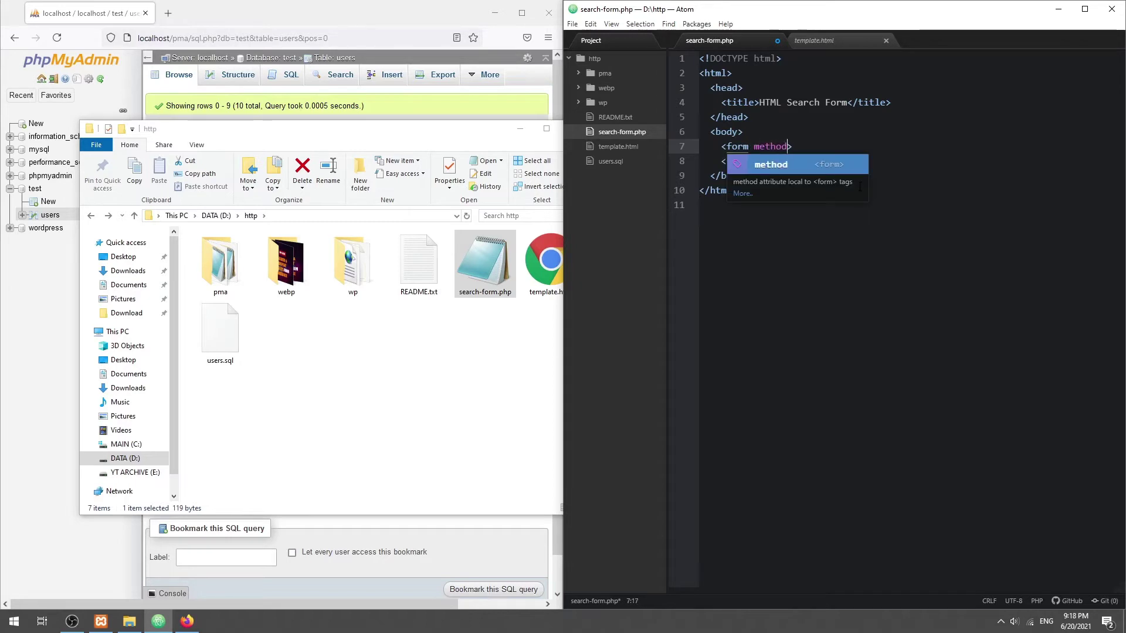
{"action": "key", "text": "Tab"}
{"action": "type", "text": "p"}
{"action": "key", "text": "Tab"}
{"action": "key", "text": "End"}
{"action": "key", "text": "Return"}
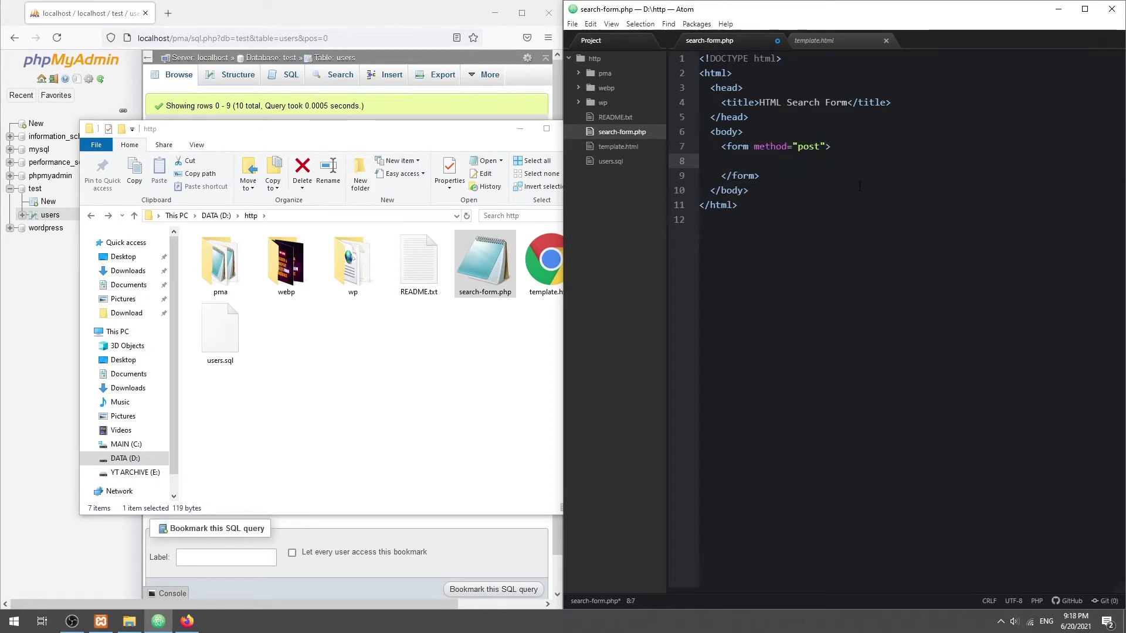
{"action": "type", "text": "<inpu"}
{"action": "key", "text": "Tab"}
{"action": "type", "text": "ty"}
{"action": "key", "text": "Tab"}
{"action": "type", "text": "text"}
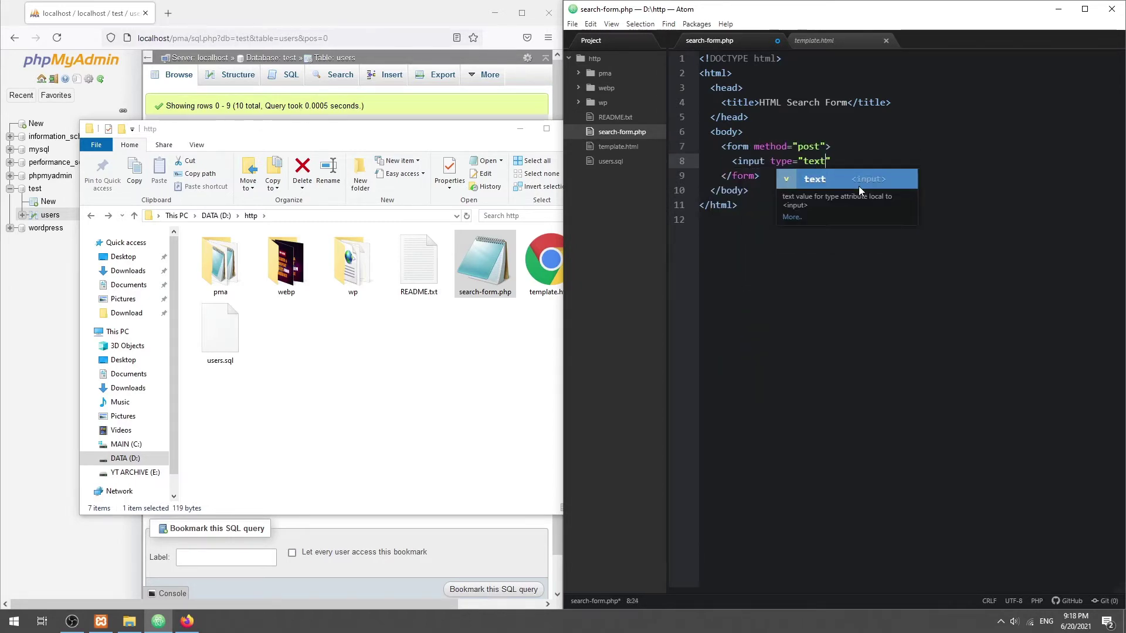
{"action": "key", "text": "Tab"}
{"action": "type", "text": "n"}
{"action": "key", "text": "Tab"}
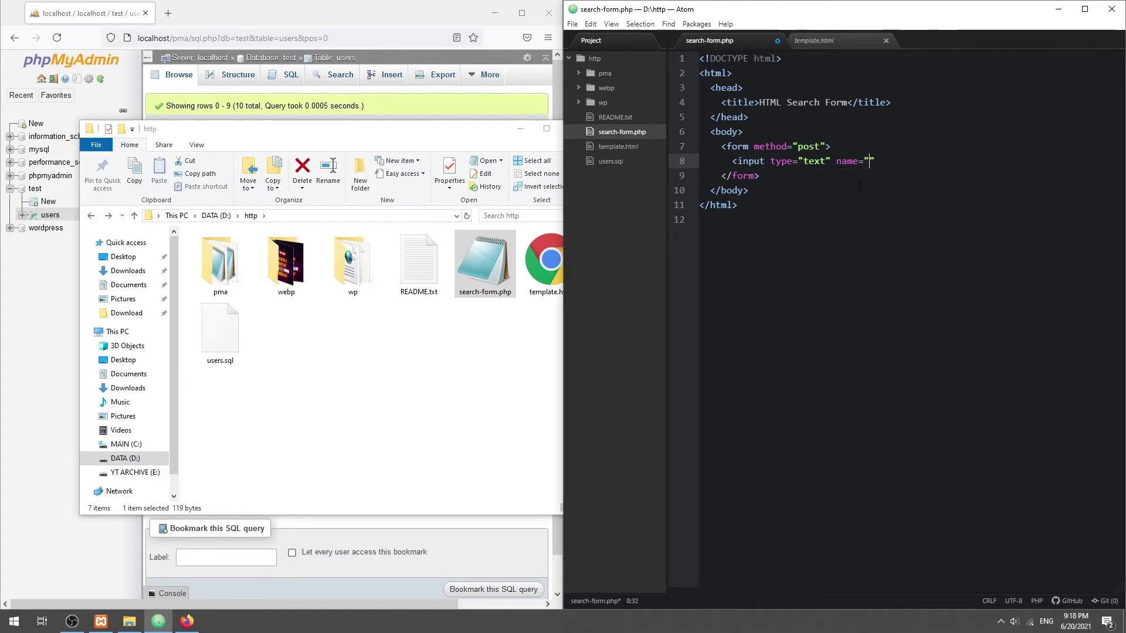
{"action": "type", "text": "search"}
{"action": "key", "text": "End"}
{"action": "type", "text": "required"}
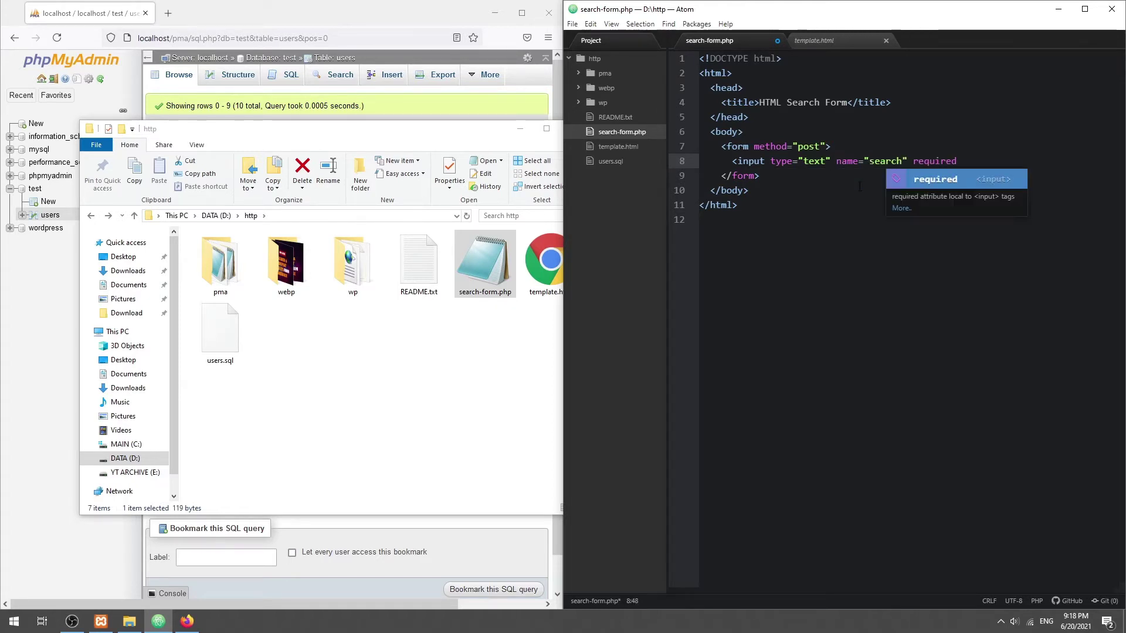
{"action": "type", "text": "/>"}
Add a submit input labelled Search to the form.
{"action": "key", "text": "Return"}
{"action": "type", "text": "<inp"}
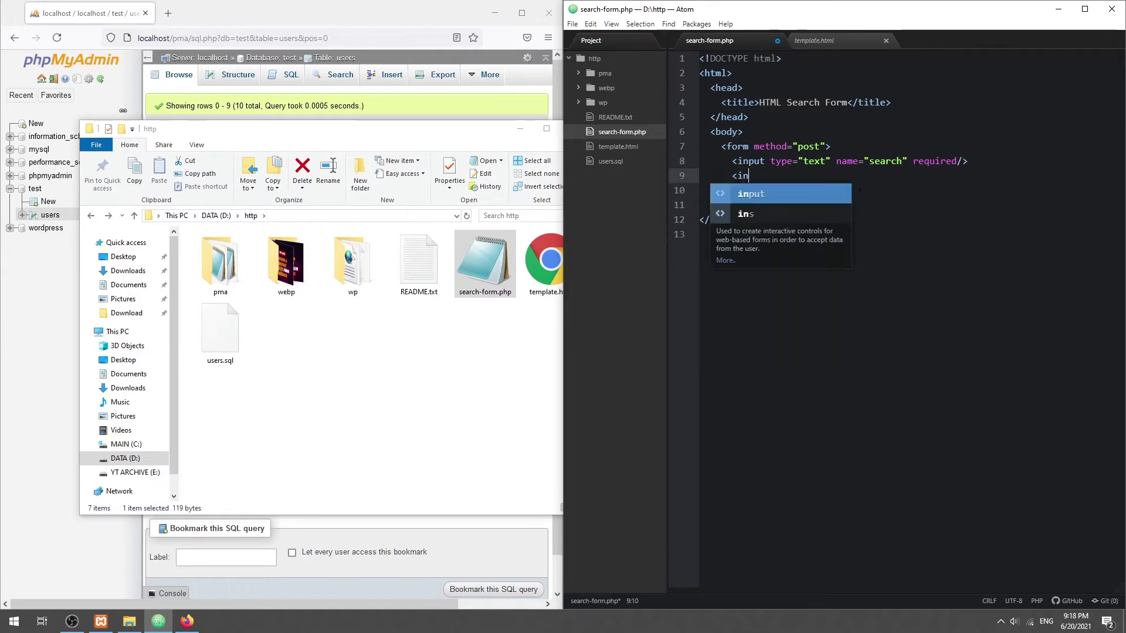
{"action": "key", "text": "Tab"}
{"action": "type", "text": "t"}
{"action": "key", "text": "Tab"}
{"action": "type", "text": "submit\" va"}
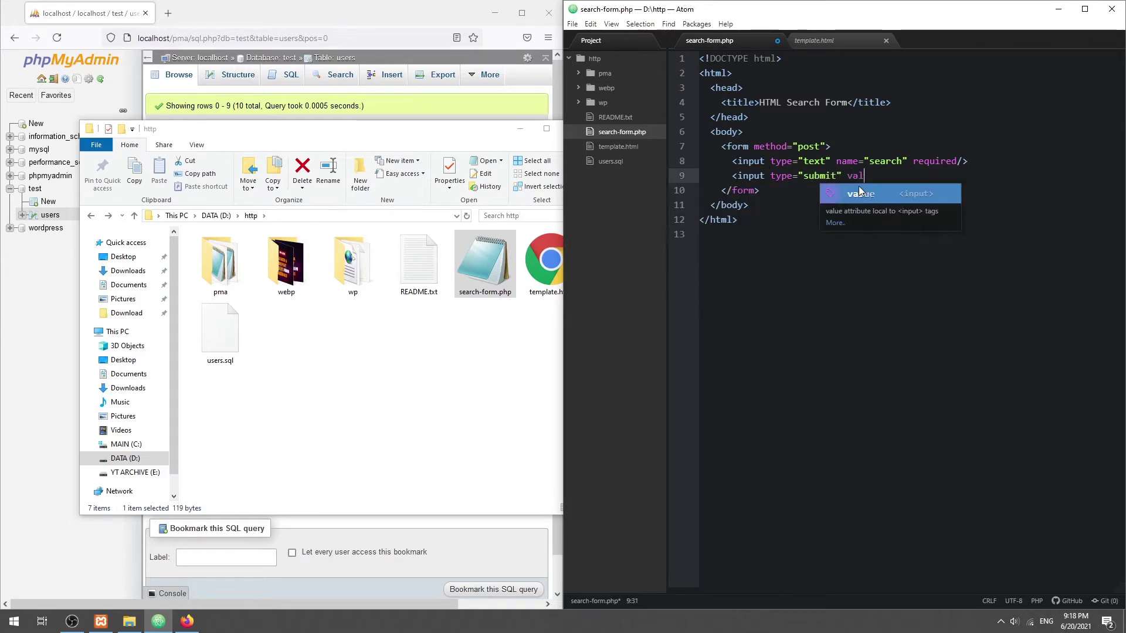
{"action": "type", "text": "lue=\"Seaf\""}
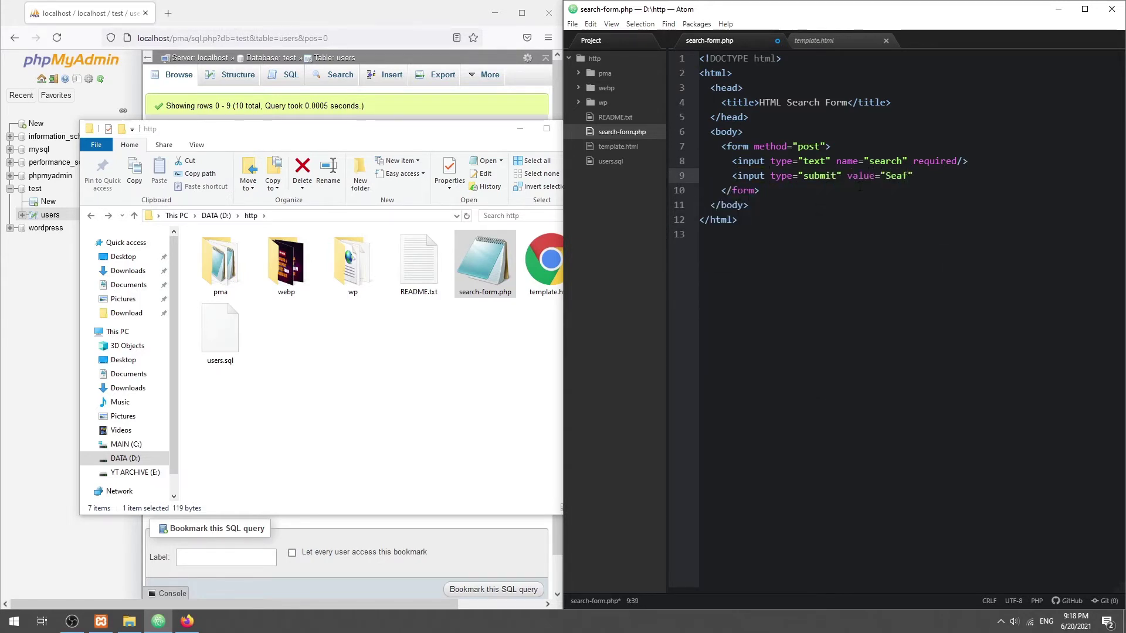
{"action": "key", "text": "BackSpace"}
{"action": "type", "text": "rcgh"}
Start a PHP block below the form with an isset check on the posted search.
{"action": "key", "text": "Down"}
{"action": "key", "text": "Return"}
{"action": "key", "text": "Return"}
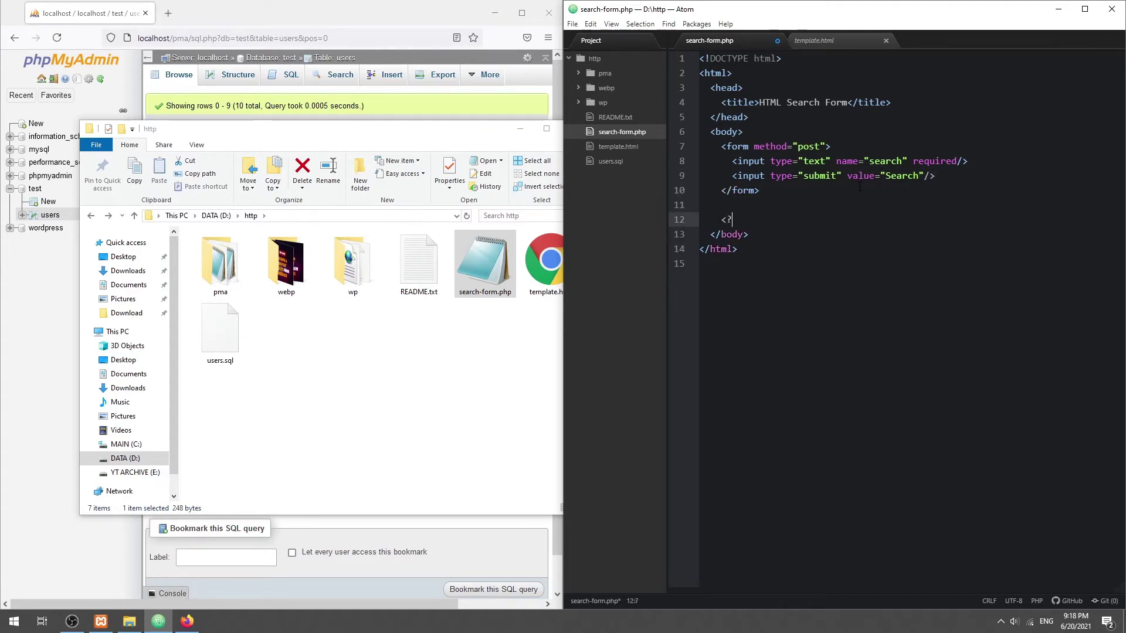
{"action": "type", "text": "php"}
{"action": "key", "text": "Return"}
{"action": "type", "text": "if (isse"}
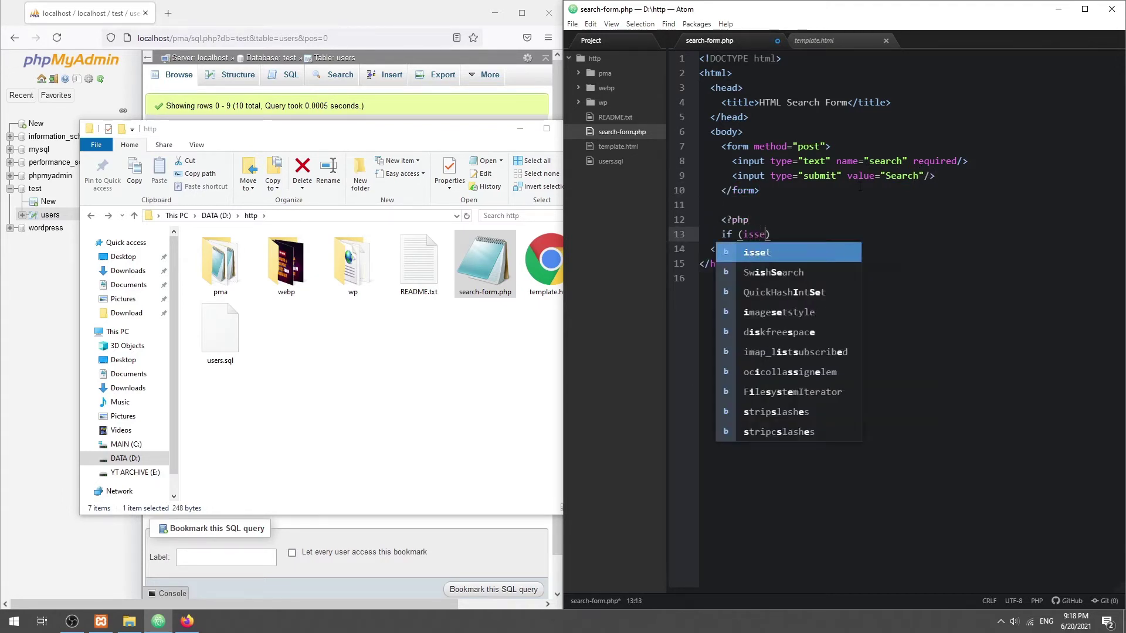
{"action": "key", "text": "Tab"}
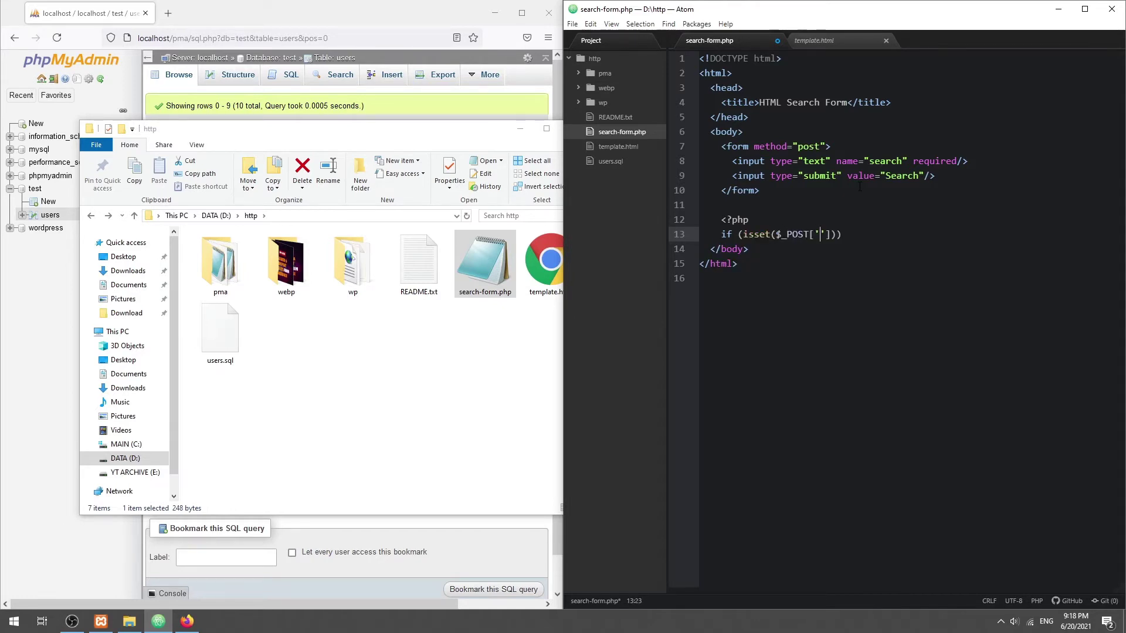
{"action": "type", "text": "search"}
{"action": "key", "text": "End"}
{"action": "key", "text": "Return"}
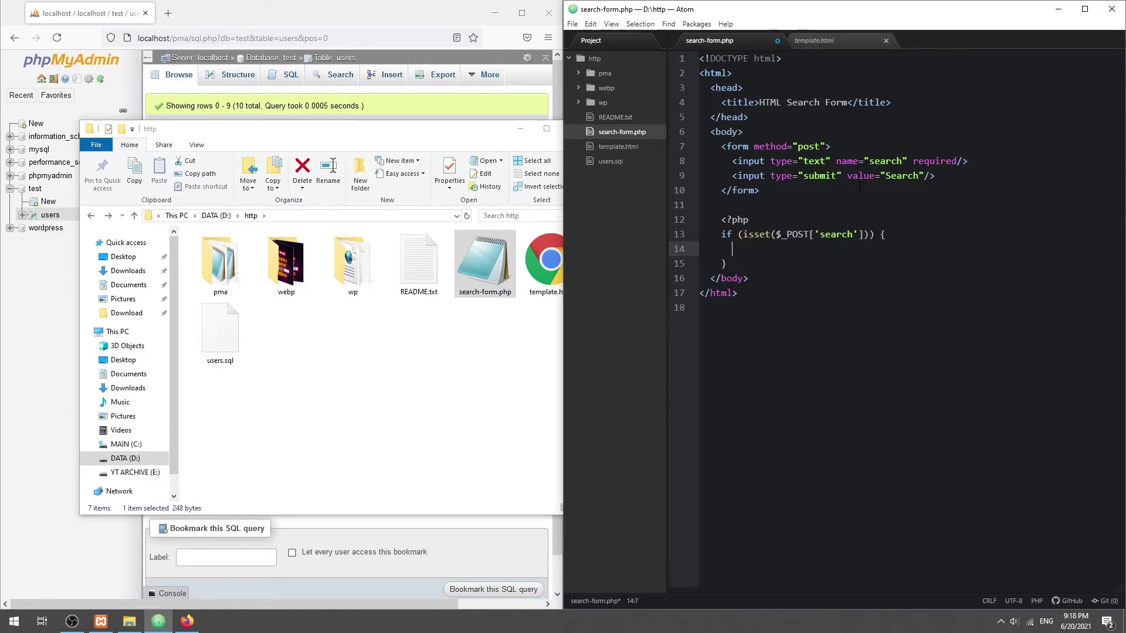
{"action": "type", "text": "require \"s"}
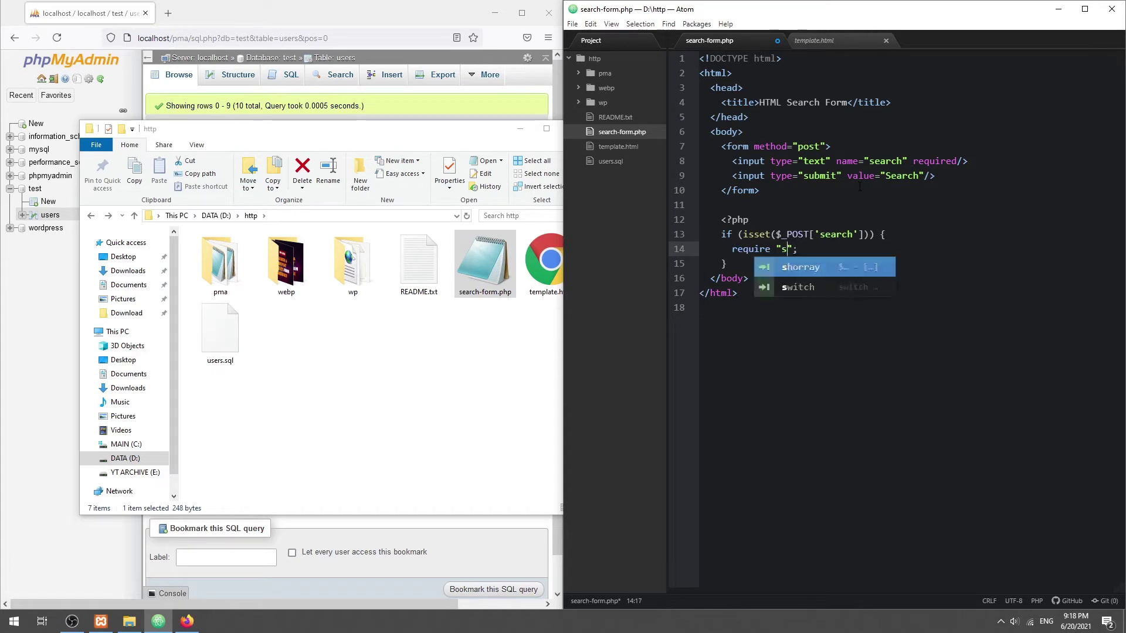
{"action": "type", "text": "earch.php"}
Require search.php and echo each result's name and email, else 'No results found.'.
{"action": "key", "text": "End"}
{"action": "type", "text": ";"}
{"action": "key", "text": "Return"}
{"action": "type", "text": "if ("}
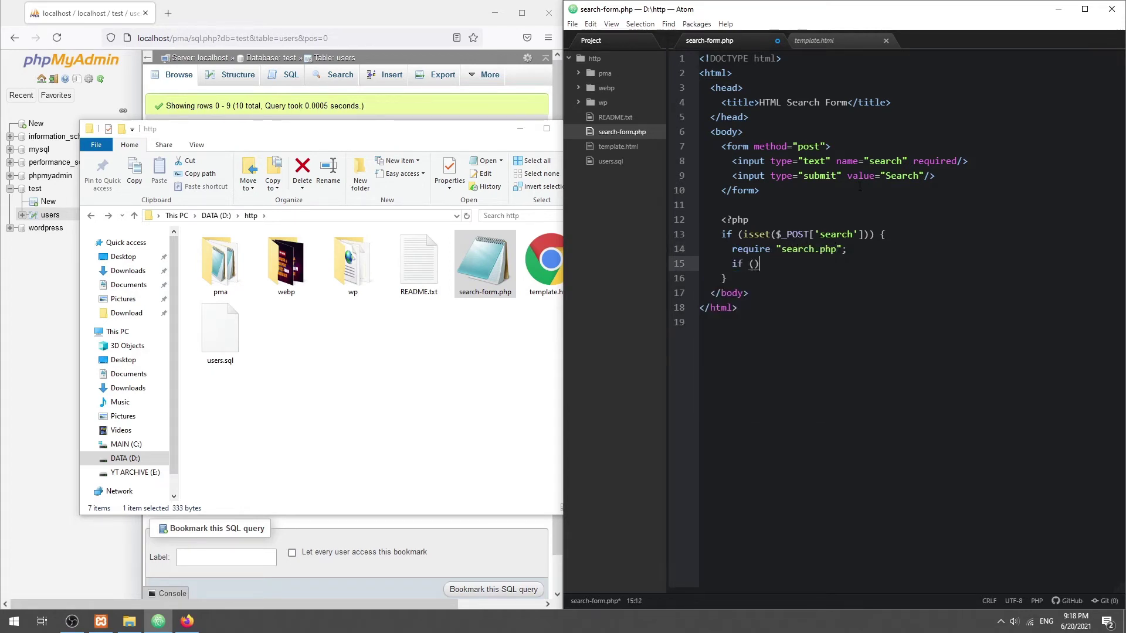
{"action": "type", "text": "count($results"}
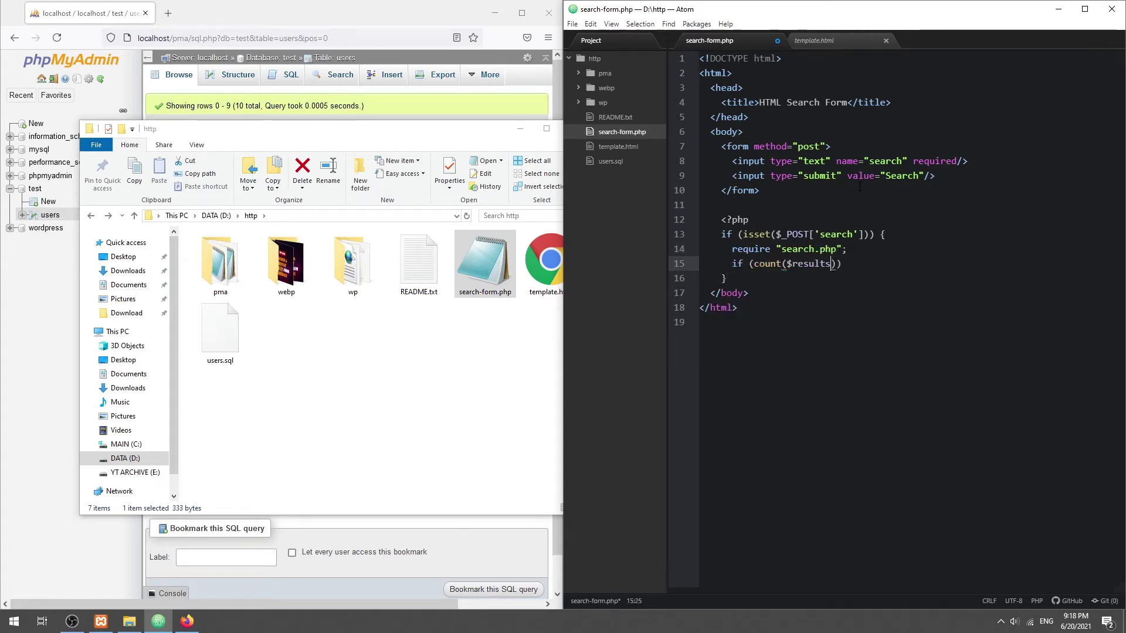
{"action": "key", "text": "Return"}
{"action": "type", "text": "fo"}
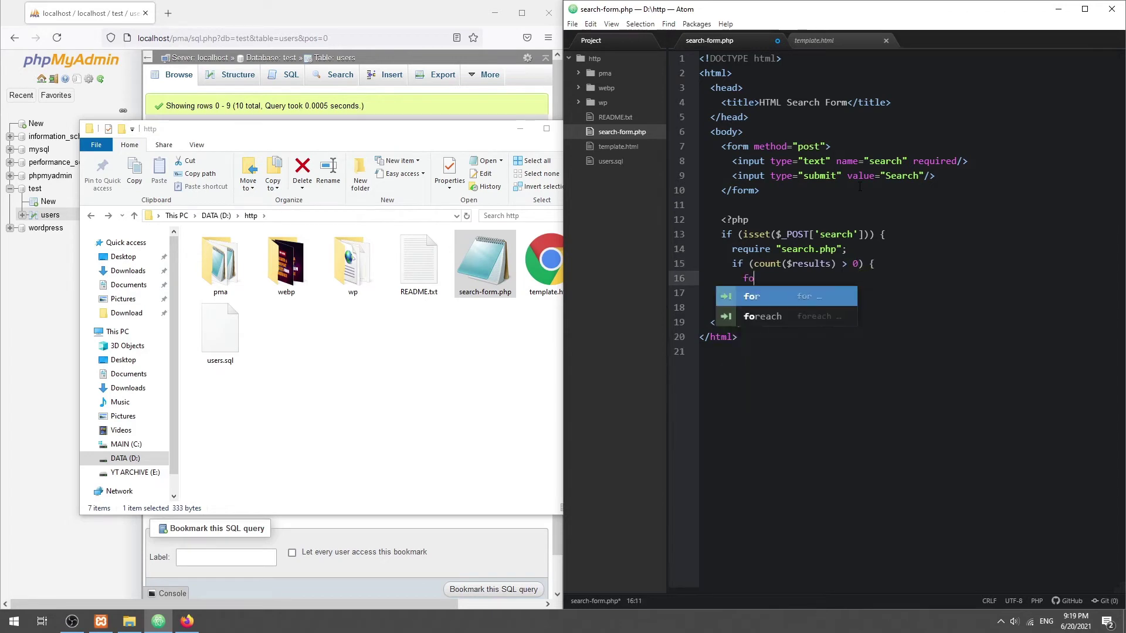
{"action": "type", "text": "reax"}
{"action": "type", "text": "ch ($"}
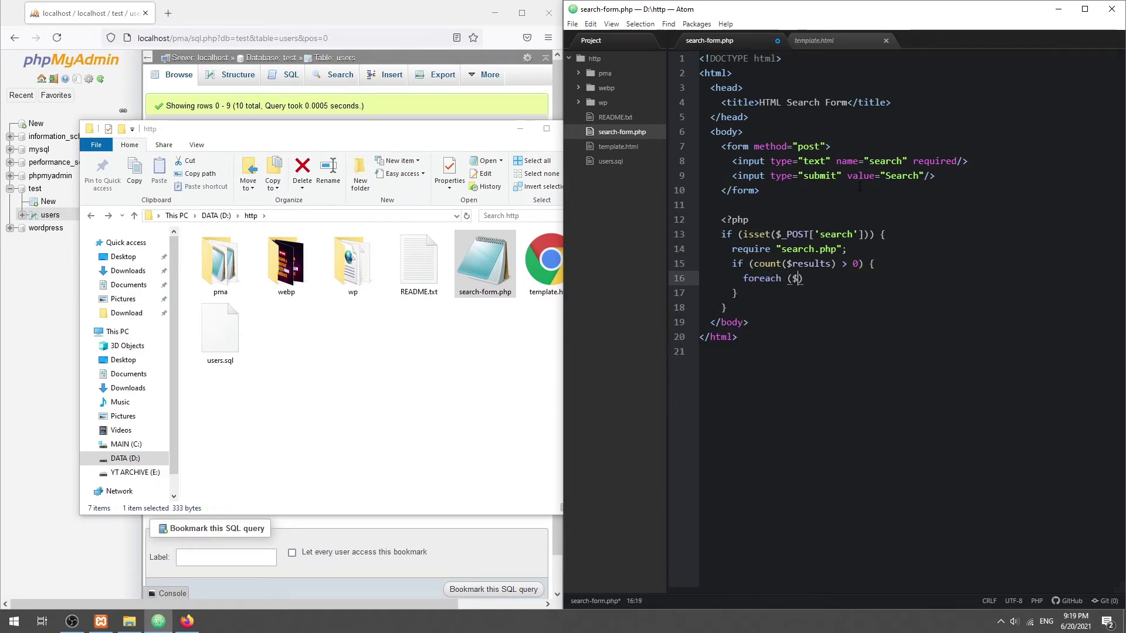
{"action": "type", "text": "results as $r"}
{"action": "key", "text": "Return"}
{"action": "type", "text": "echo \"<di"}
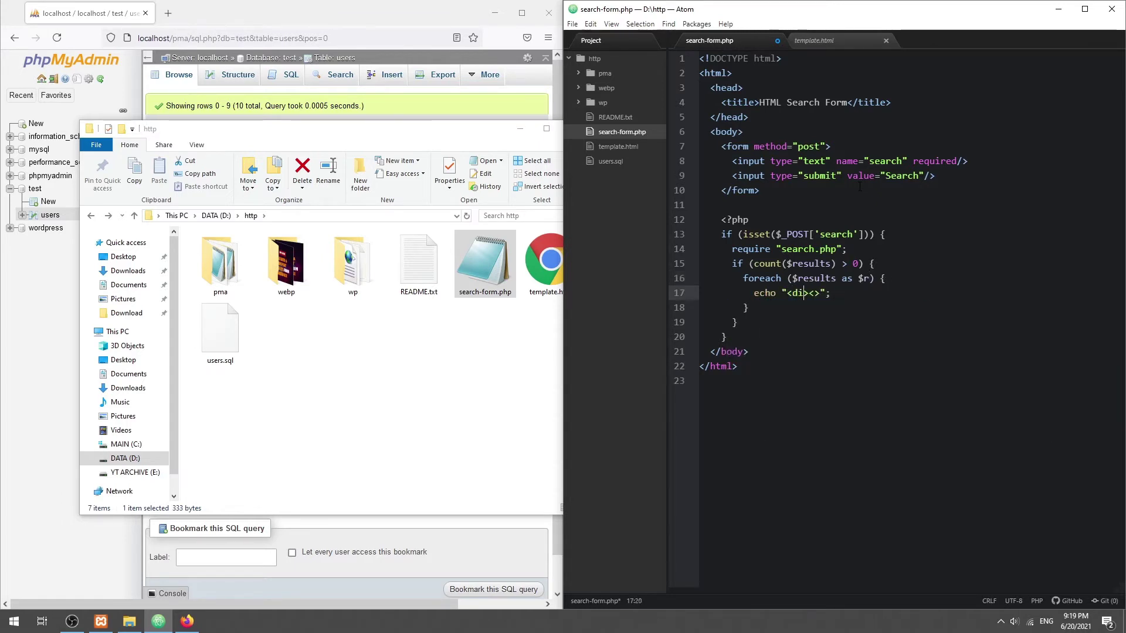
{"action": "type", "text": "v>\" . $r['"}
{"action": "type", "text": "n"}
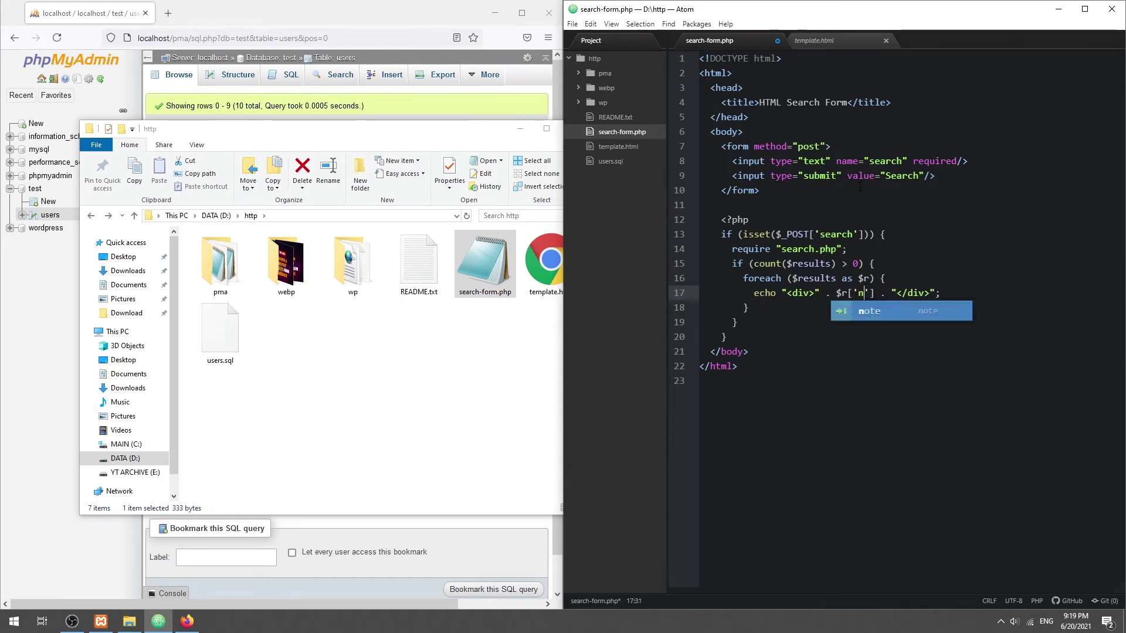
{"action": "type", "text": "ame'"}
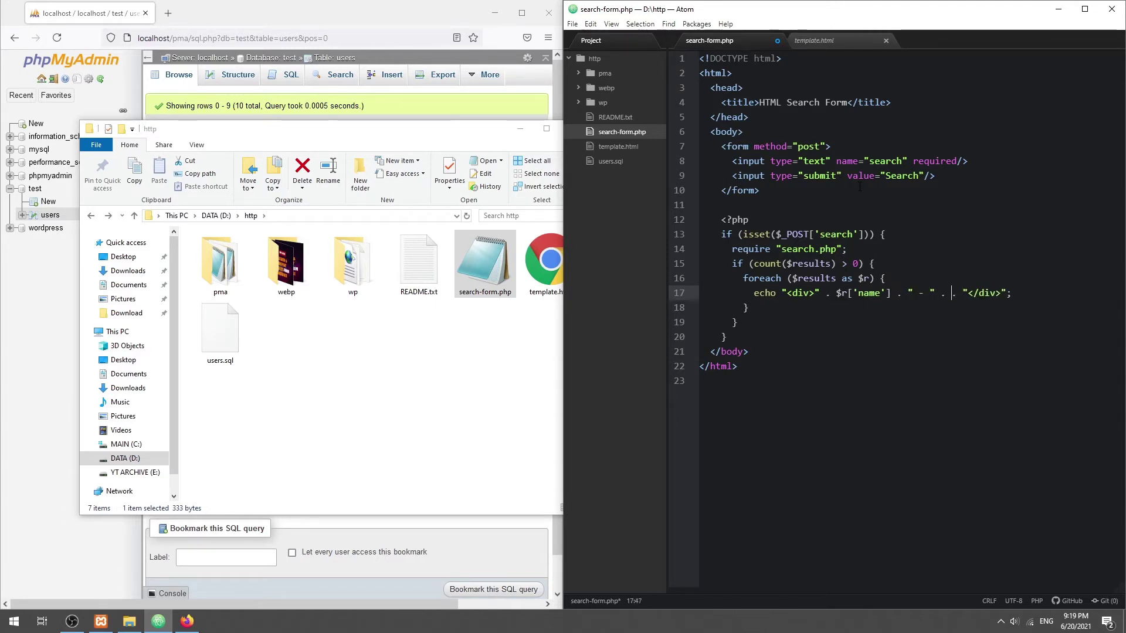
{"action": "type", "text": "$r['email"}
{"action": "key", "text": "ctrl+s"}
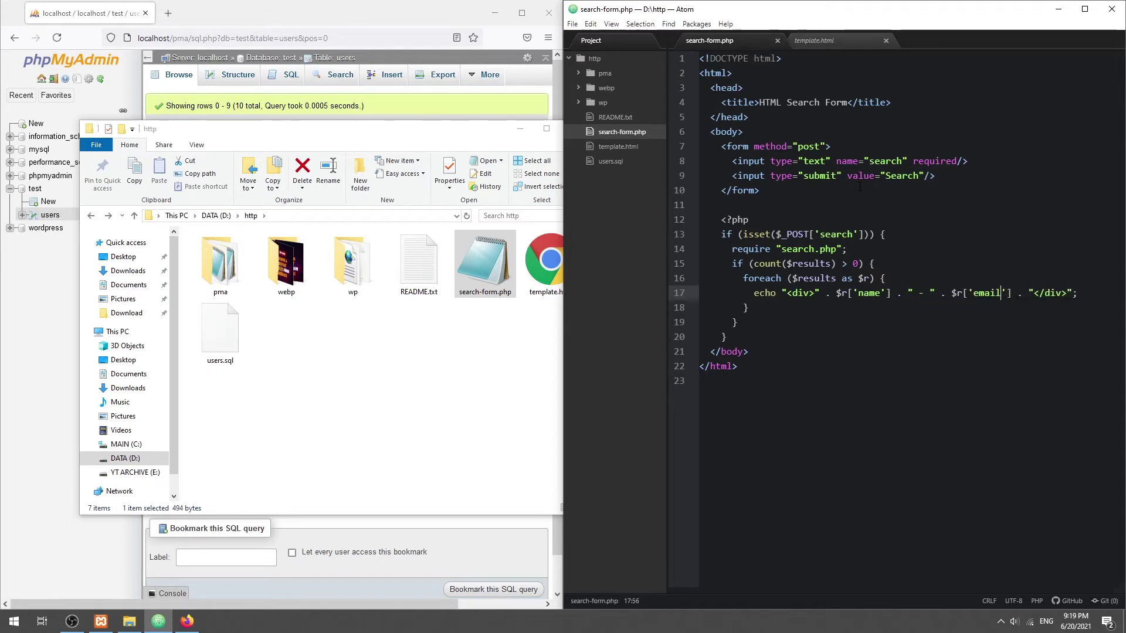
{"action": "key", "text": "Down"}
{"action": "key", "text": "Down"}
{"action": "type", "text": "else { "}
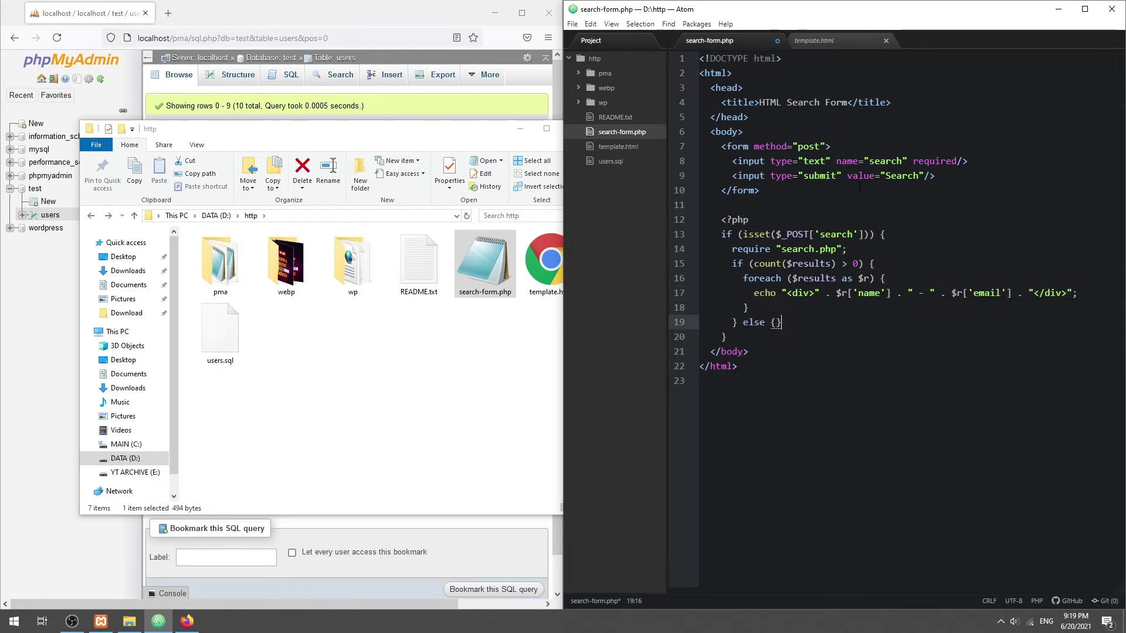
{"action": "type", "text": "echop"}
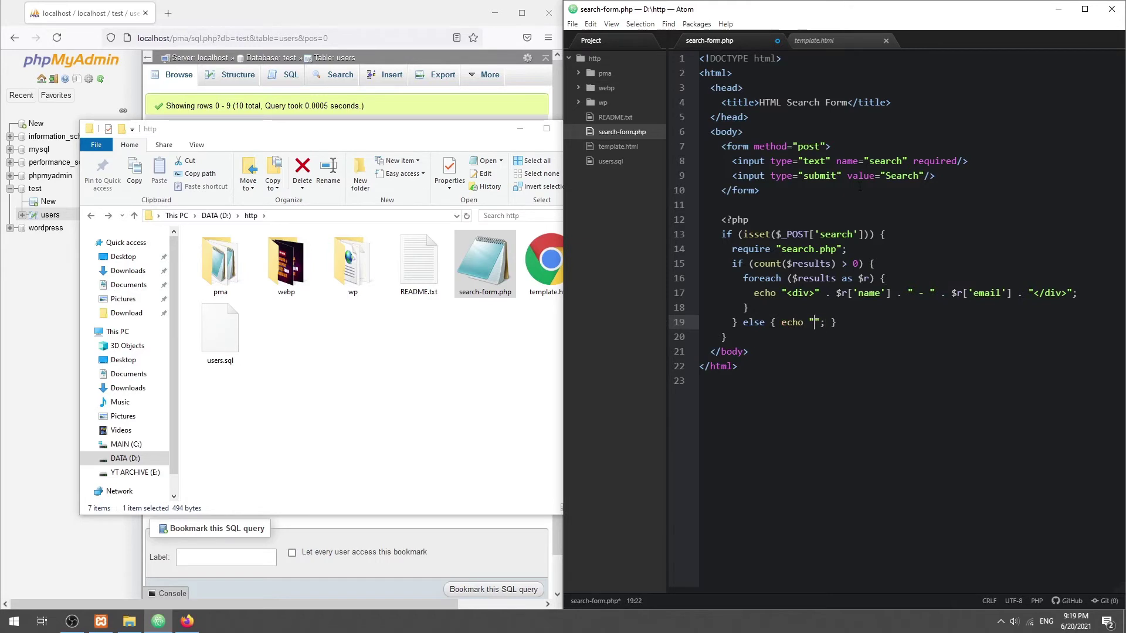
{"action": "type", "text": "div>"}
{"action": "type", "text": "No results fo"}
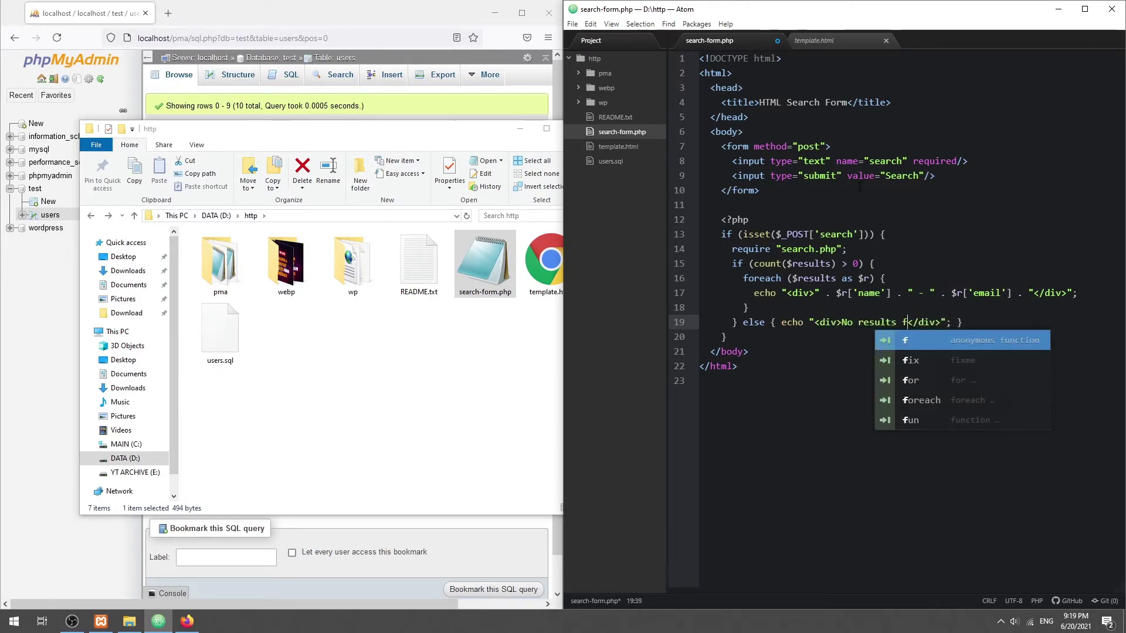
{"action": "type", "text": "und."}
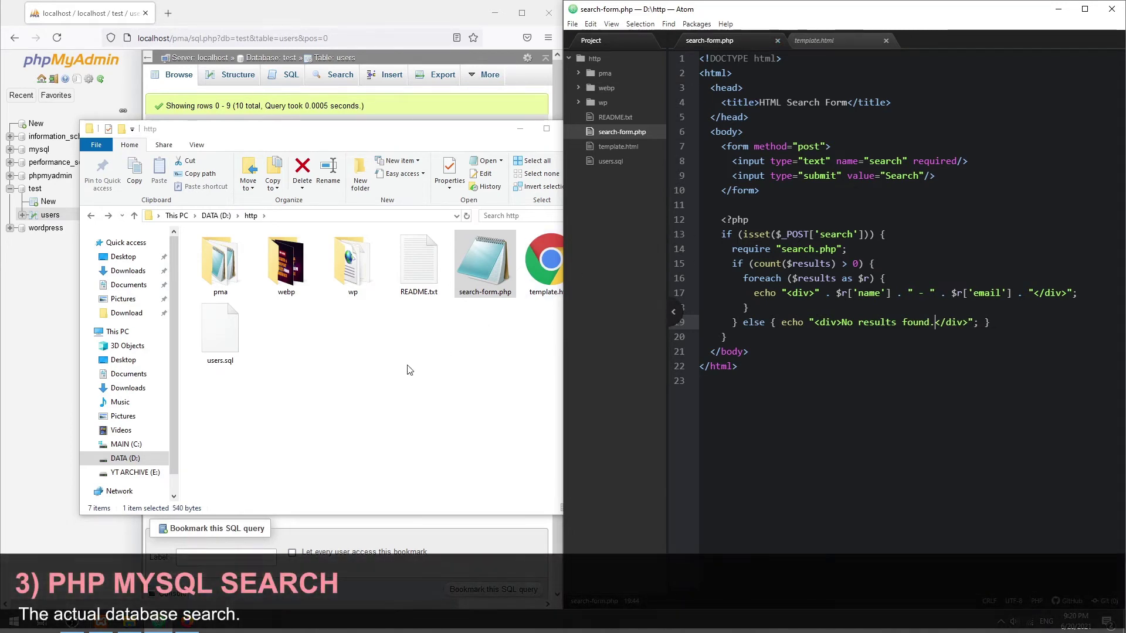
{"action": "right_click", "coordinate": [407, 370]}
Create search.php in the http folder, accept the extension warning, and open it in Atom.
{"action": "left_click", "coordinate": [636, 525]}
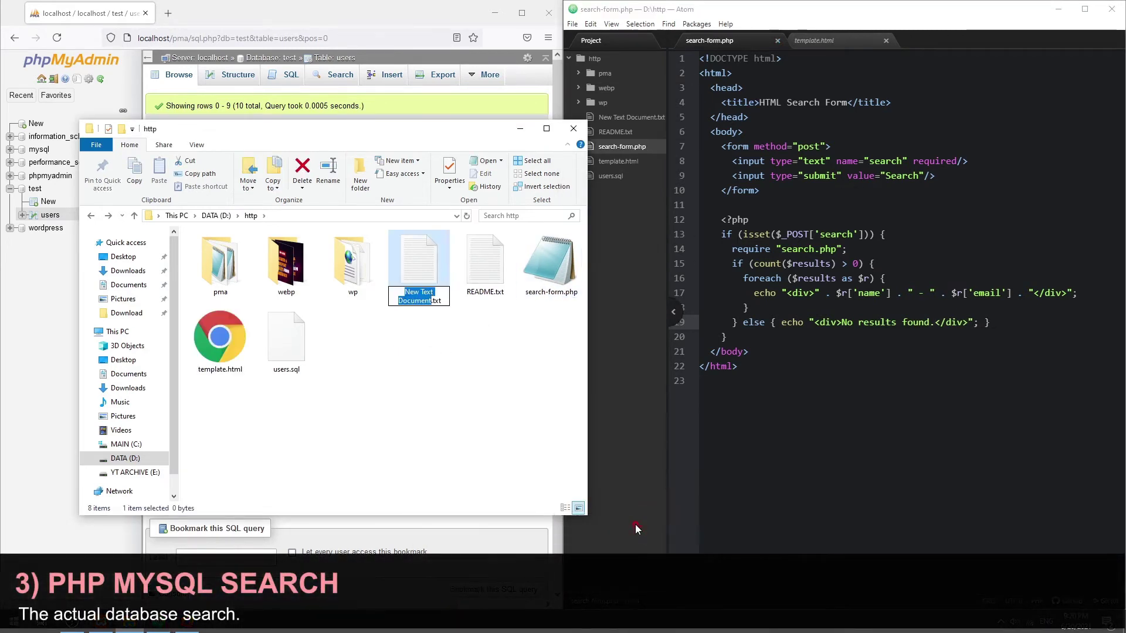
{"action": "type", "text": "search"}
{"action": "key", "text": "End"}
{"action": "key", "text": "BackSpace"}
{"action": "key", "text": "BackSpace"}
{"action": "key", "text": "BackSpace"}
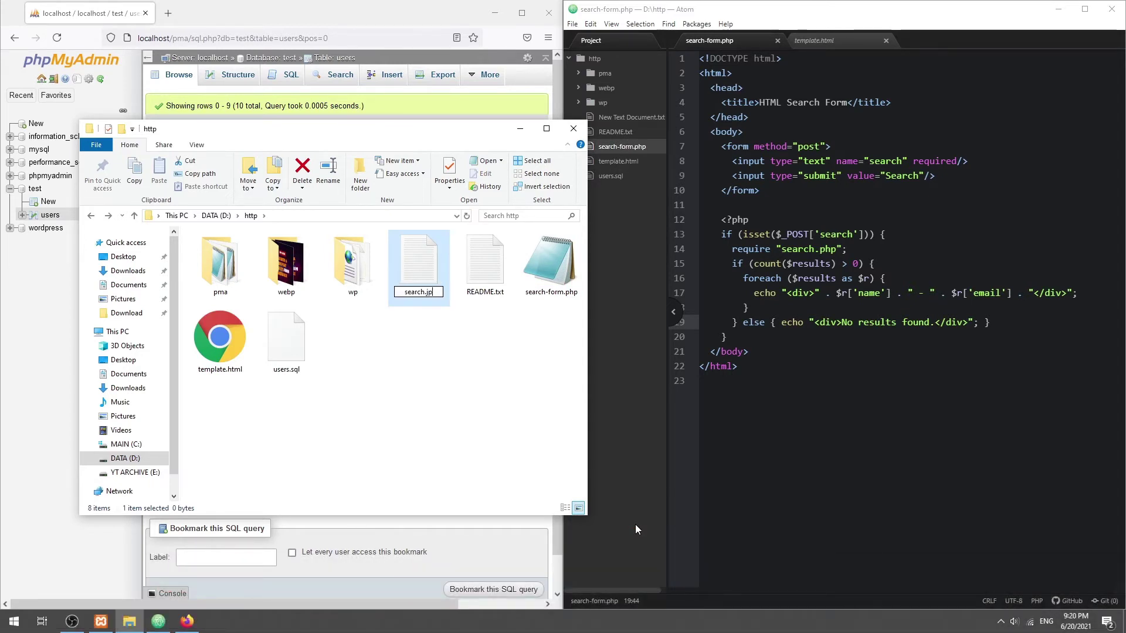
{"action": "type", "text": "p"}
{"action": "key", "text": "Return"}
{"action": "key", "text": "Return"}
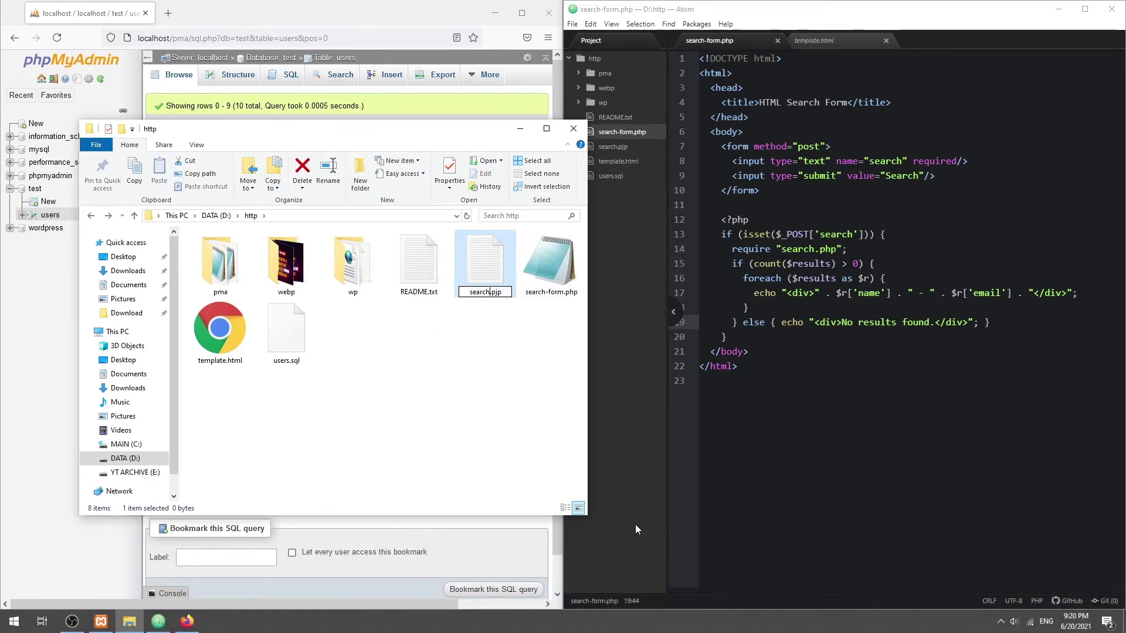
{"action": "key", "text": "Return"}
{"action": "key", "text": "Return"}
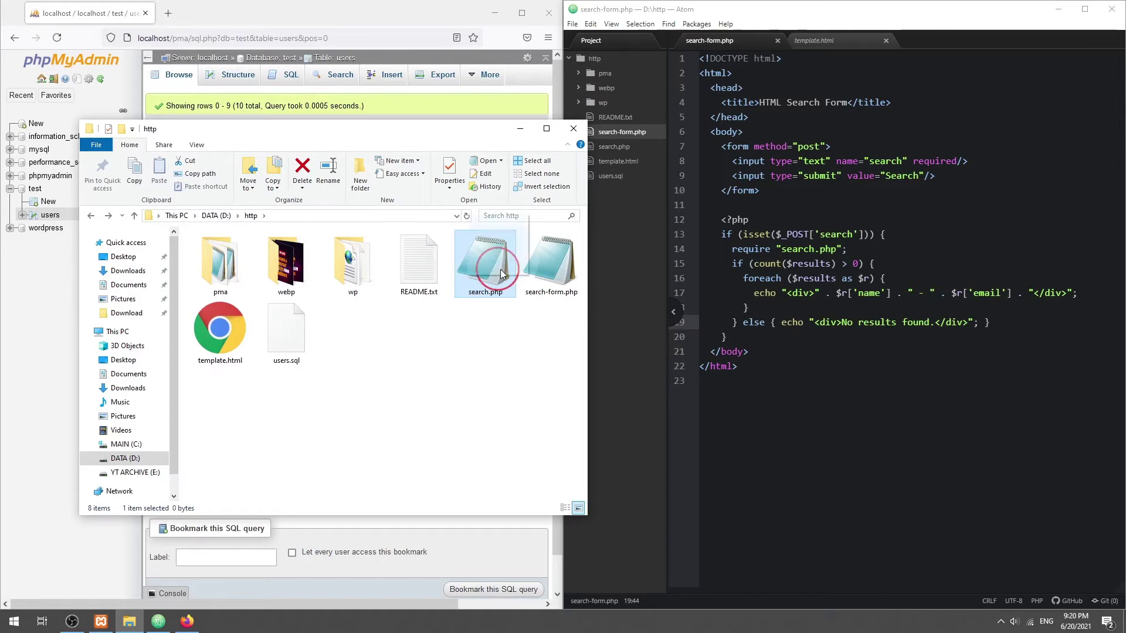
{"action": "left_click_drag", "start_coordinate": [500, 270], "coordinate": [1008, 47]}
{"action": "left_click", "coordinate": [897, 114]}
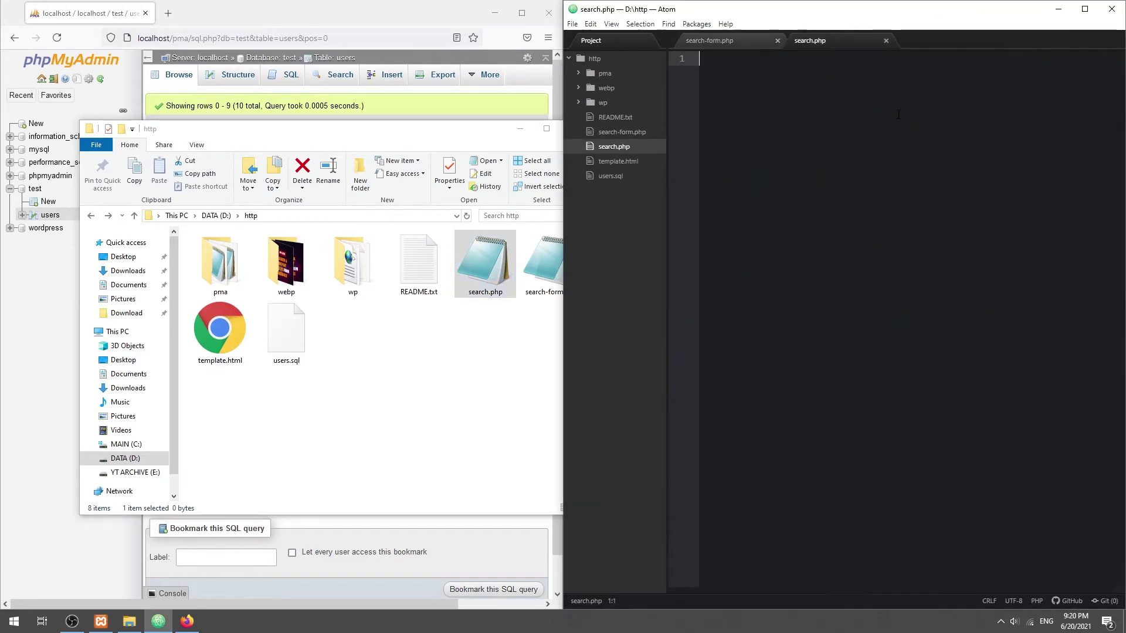
{"action": "type", "text": "<?php"}
Add database settings defines for host, name, charset, user and password, and save.
{"action": "key", "text": "Return"}
{"action": "type", "text": "// SETTINGS"}
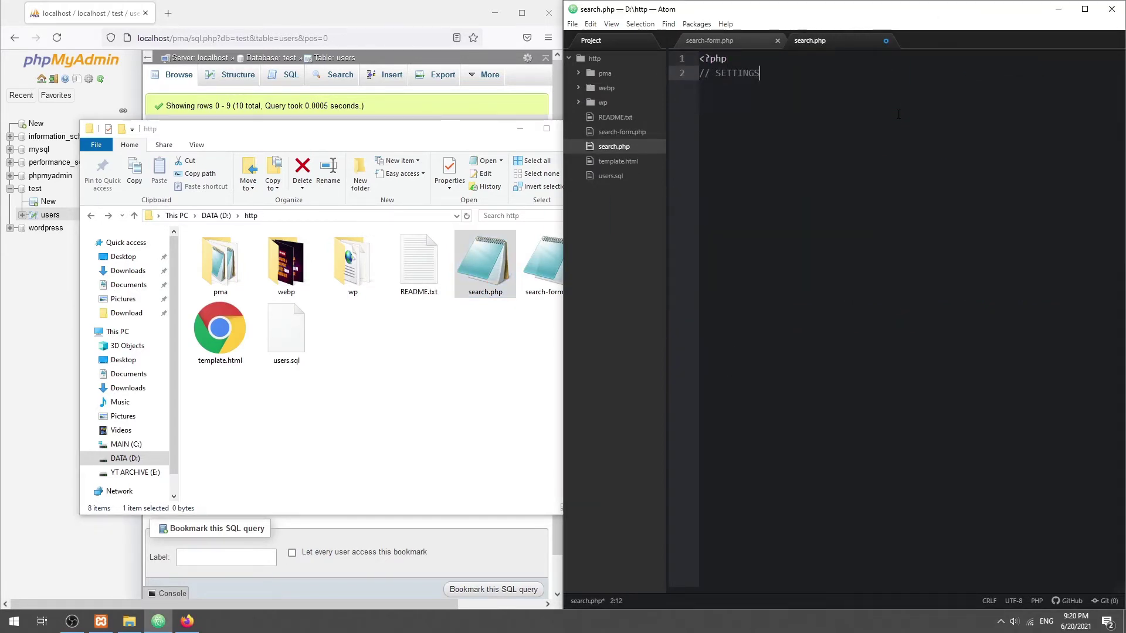
{"action": "key", "text": "Return"}
{"action": "type", "text": "define"}
{"action": "key", "text": "Tab"}
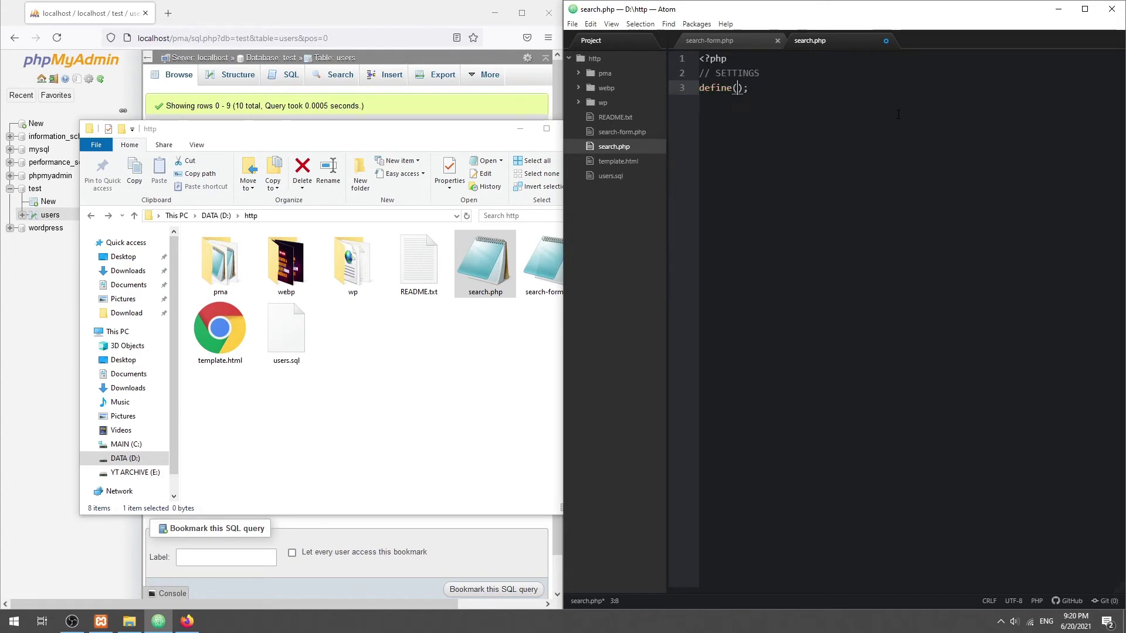
{"action": "type", "text": "\"DB_"}
{"action": "key", "text": "ctrl+shift+d"}
{"action": "key", "text": "ctrl+shift+d"}
{"action": "key", "text": "ctrl+shift+d"}
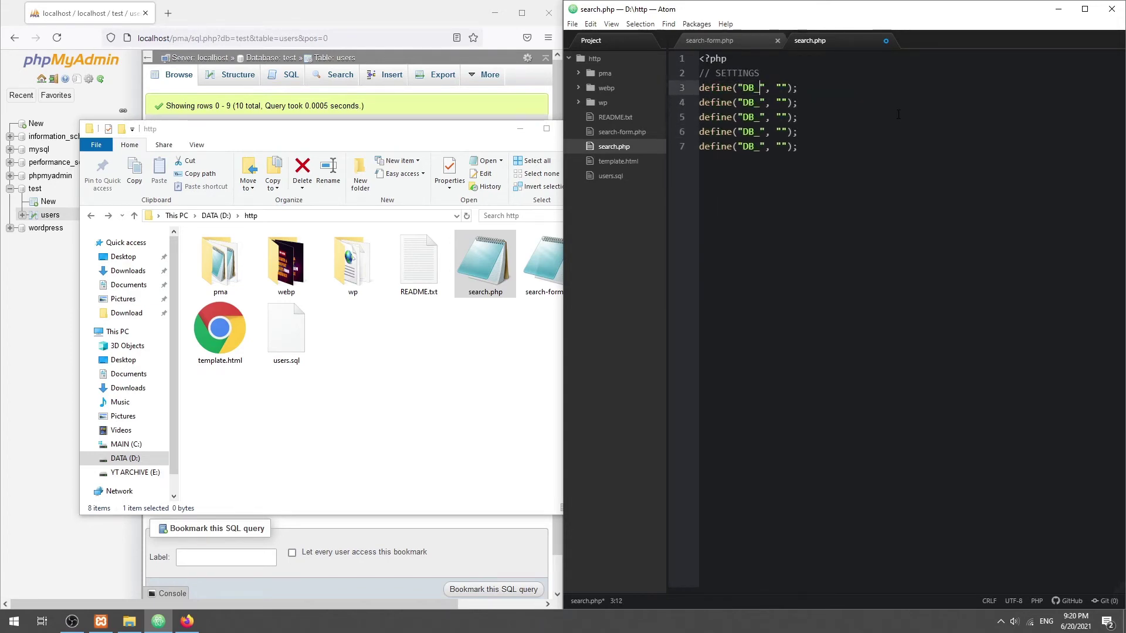
{"action": "type", "text": "HOST\", \"localhost"}
{"action": "key", "text": "Down"}
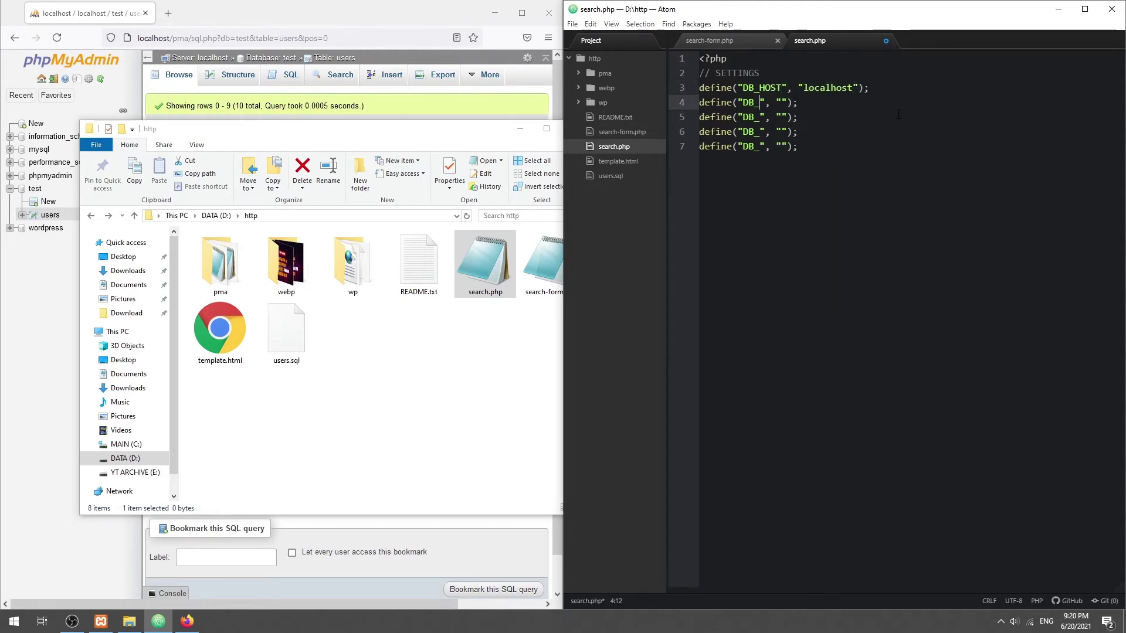
{"action": "key", "text": "Right"}
{"action": "key", "text": "Right"}
{"action": "type", "text": "test"}
{"action": "key", "text": "Down"}
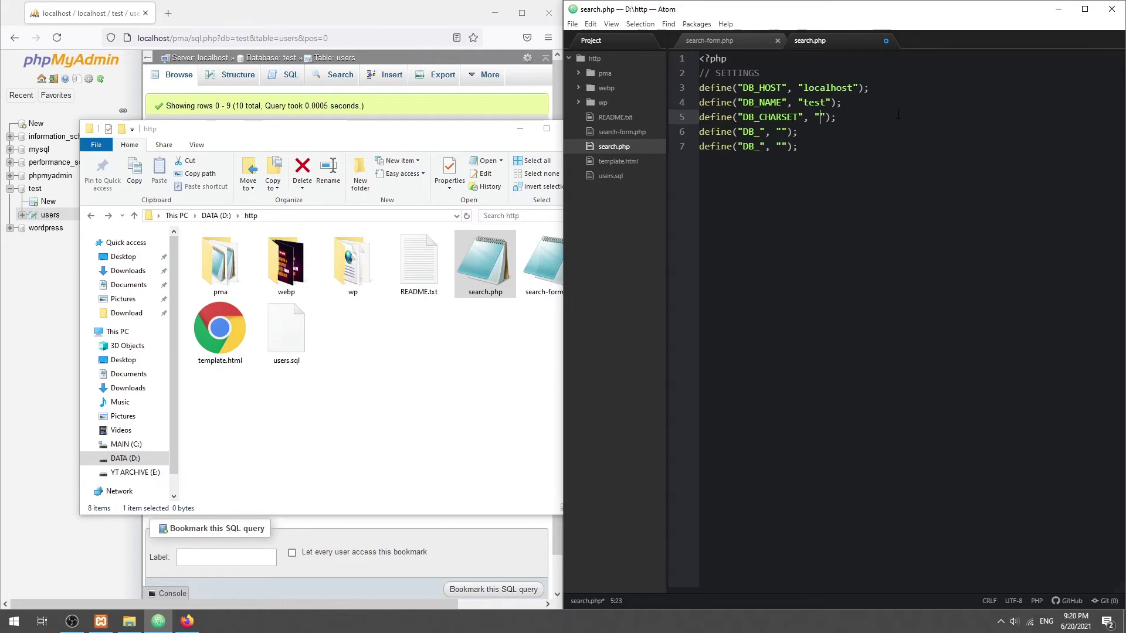
{"action": "type", "text": "utf8"}
{"action": "key", "text": "Down"}
{"action": "type", "text": "USER\", \"r"}
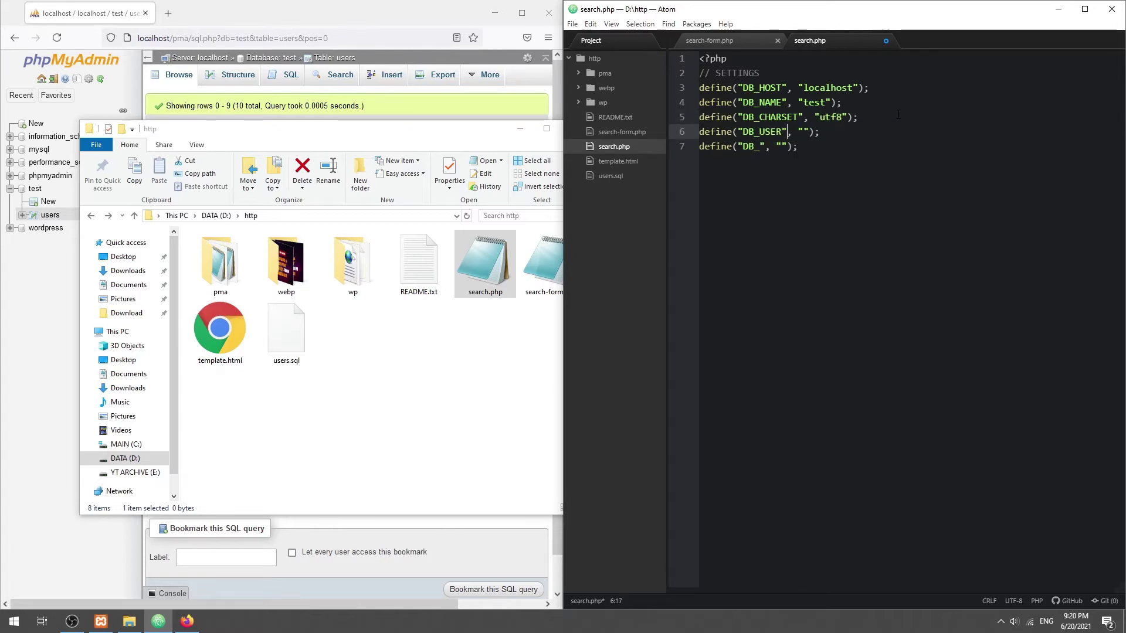
{"action": "type", "text": "oot"}
{"action": "key", "text": "Down"}
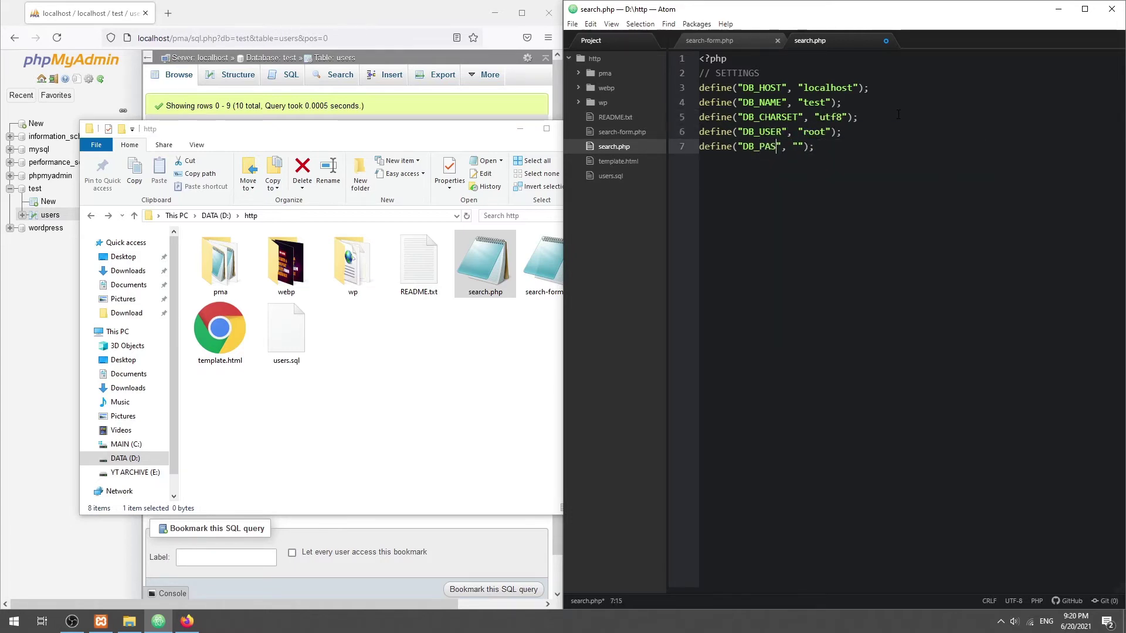
{"action": "key", "text": "End"}
{"action": "key", "text": "Return"}
{"action": "key", "text": "Return"}
{"action": "key", "text": "ctrl+s"}
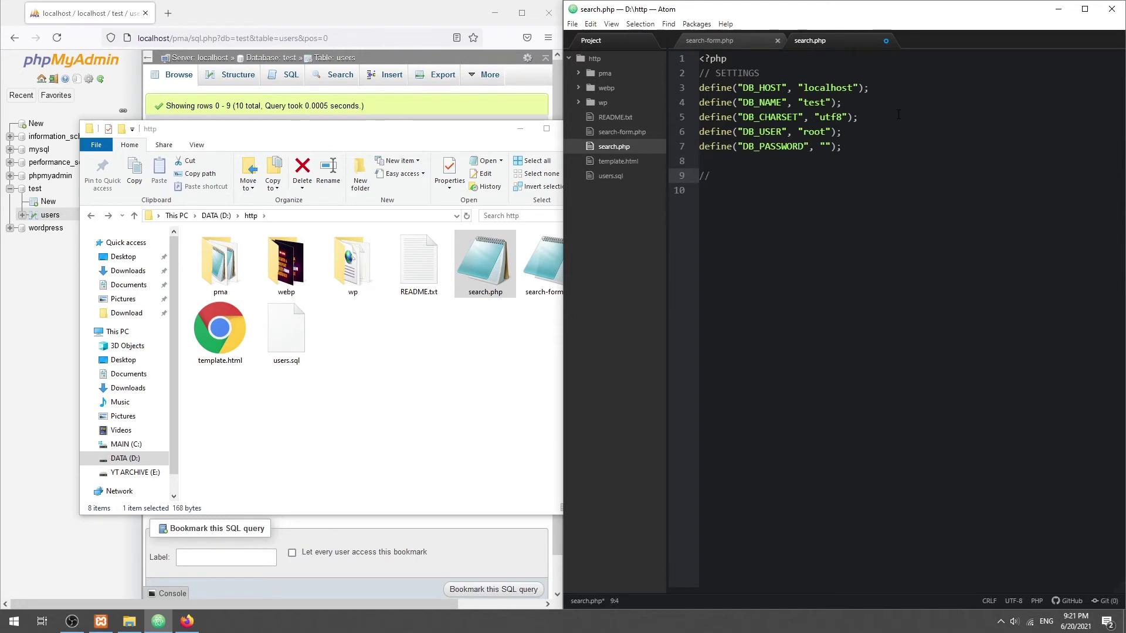
{"action": "type", "text": "CONNECT TO DATABASE"}
Create the PDO connection using DB_NAME, DB_CHARSET, DB_USER and DB_PASSWORD.
{"action": "key", "text": "Return"}
{"action": "type", "text": "$pdo ="}
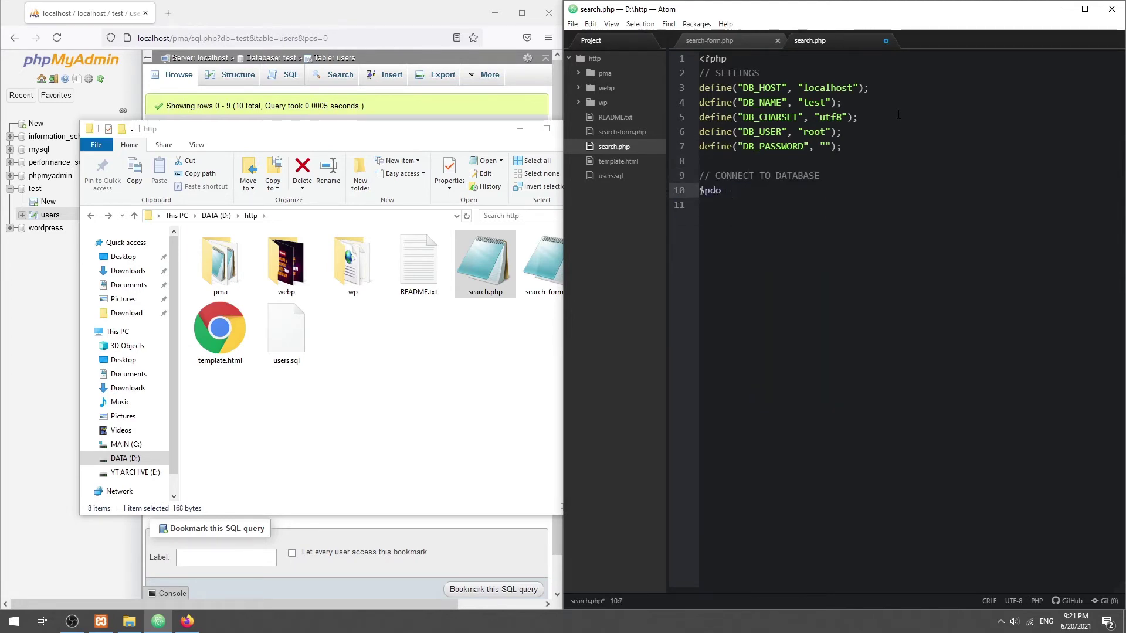
{"action": "type", "text": "new PDO();"}
{"action": "key", "text": "Return"}
{"action": "type", "text": "\"mysql:h"}
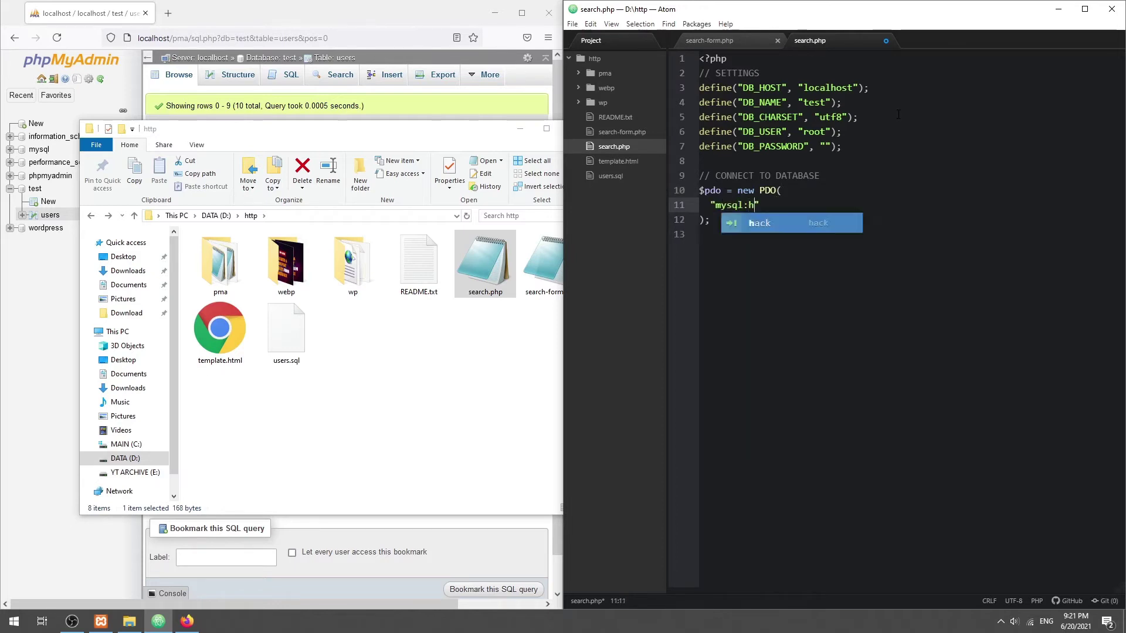
{"action": "type", "text": "ost=\".DB_"}
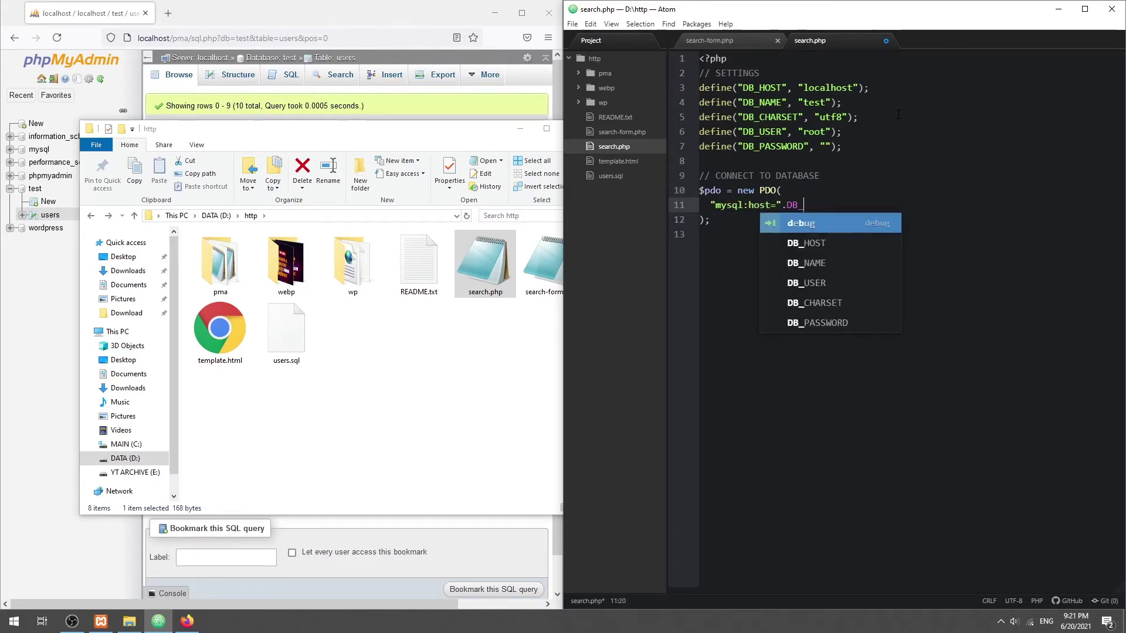
{"action": "type", "text": "HOST.\";charse"}
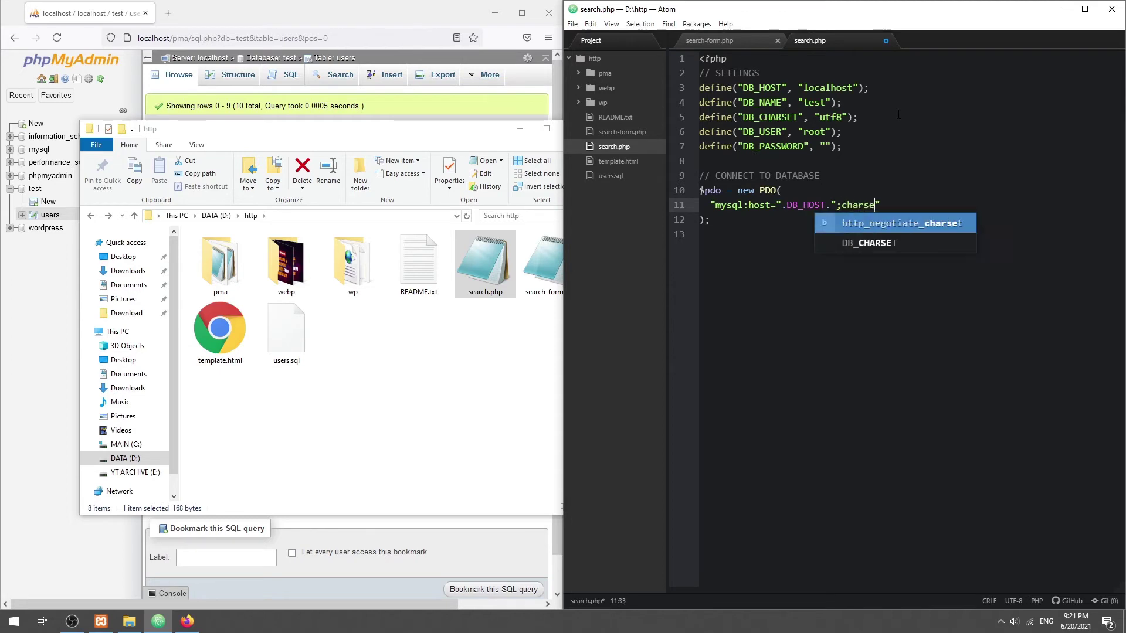
{"action": "type", "text": "t=\".DB_CHAR"}
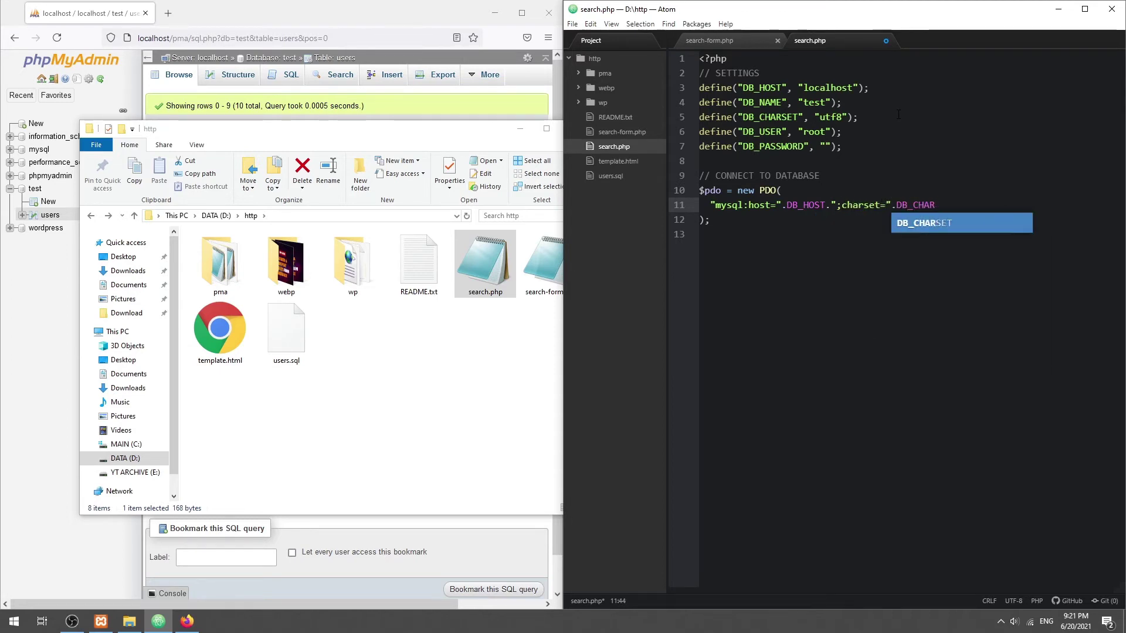
{"action": "key", "text": "Tab"}
{"action": "type", "text": "db"}
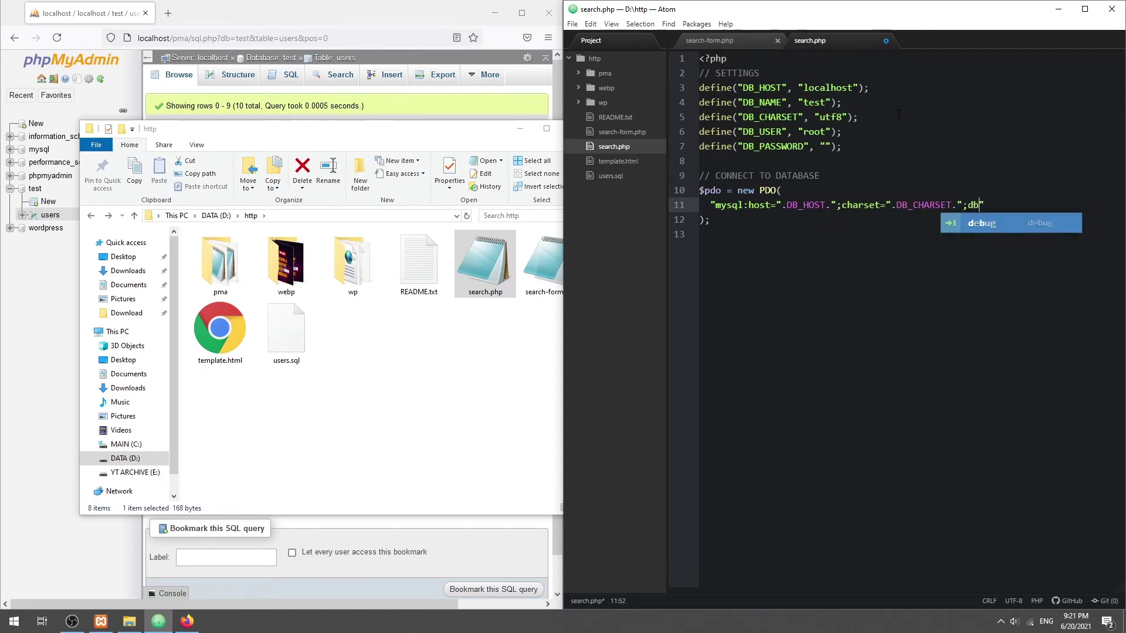
{"action": "type", "text": "name="}
{"action": "type", "text": "DB_NA"}
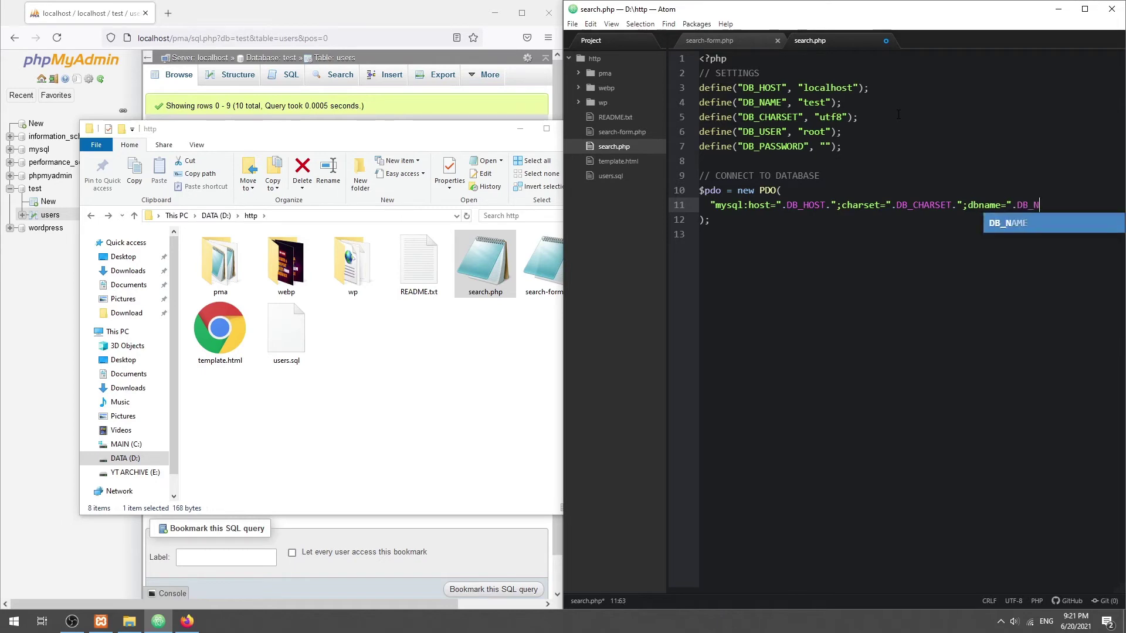
{"action": "key", "text": "Tab"}
{"action": "key", "text": "Return"}
{"action": "type", "text": "DB_US"}
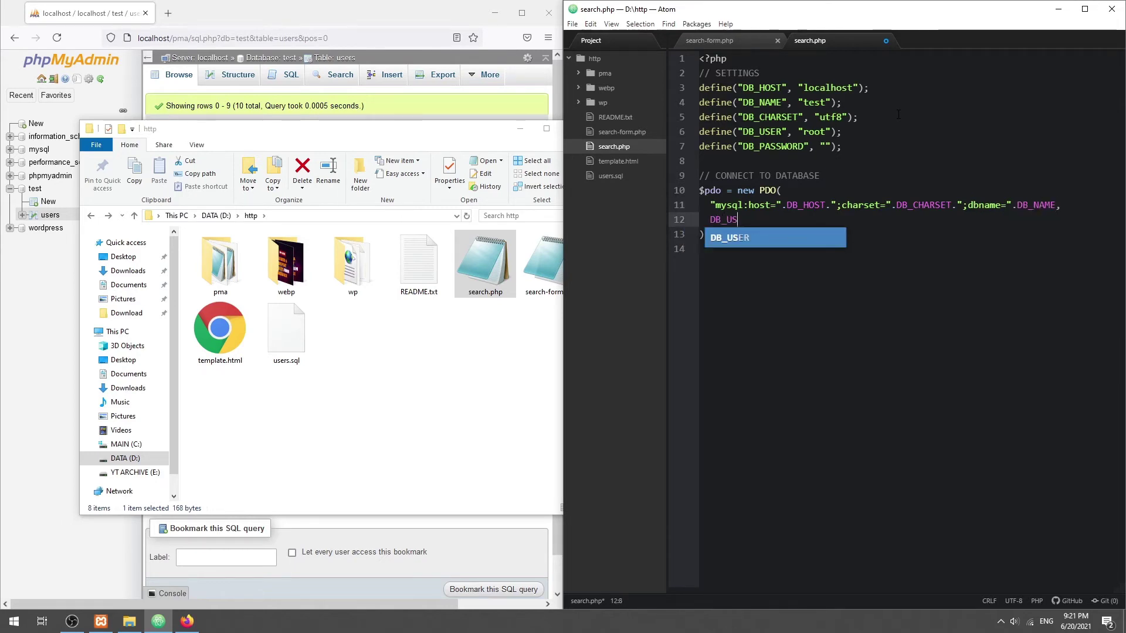
{"action": "key", "text": "Tab"}
{"action": "type", "text": ", DB_PAS"}
{"action": "key", "text": "Tab"}
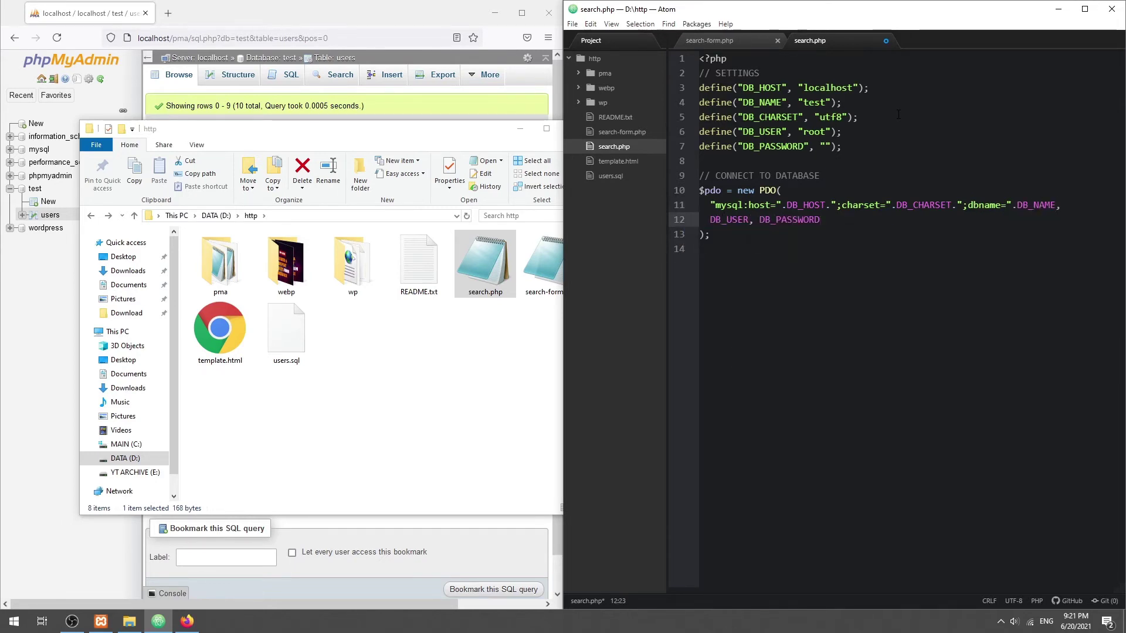
{"action": "type", "text": ", ["}
Set the PDO options to ERRMODE_EXCEPTION and DEFAULT_FETCH_MODE FETCH_ASSOC.
{"action": "key", "text": "Return"}
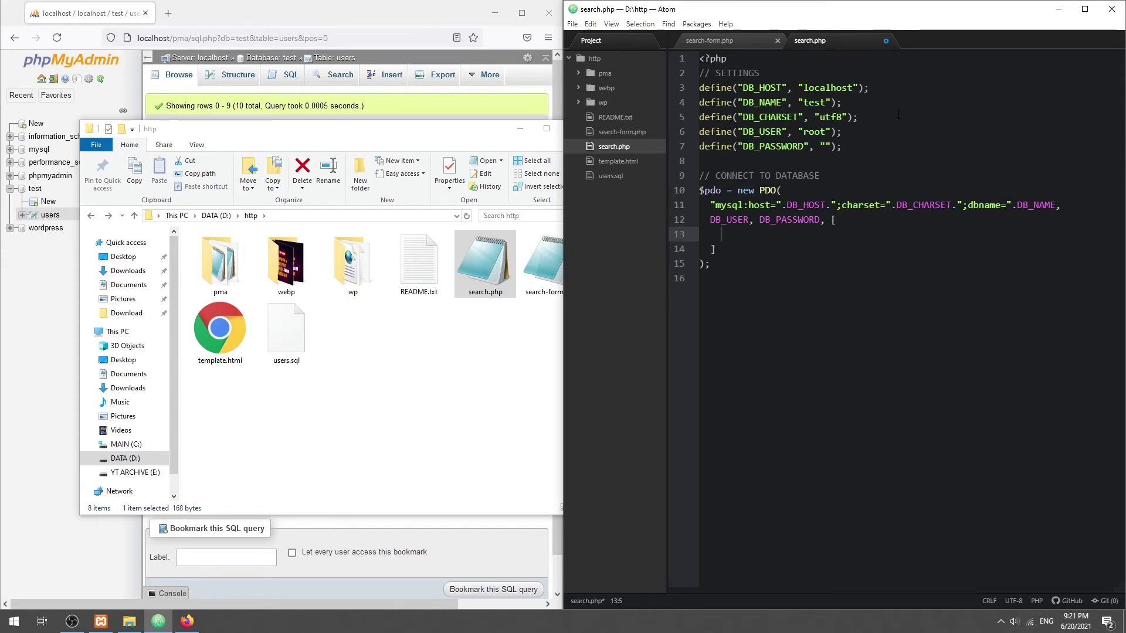
{"action": "type", "text": "PDO::ATTR"}
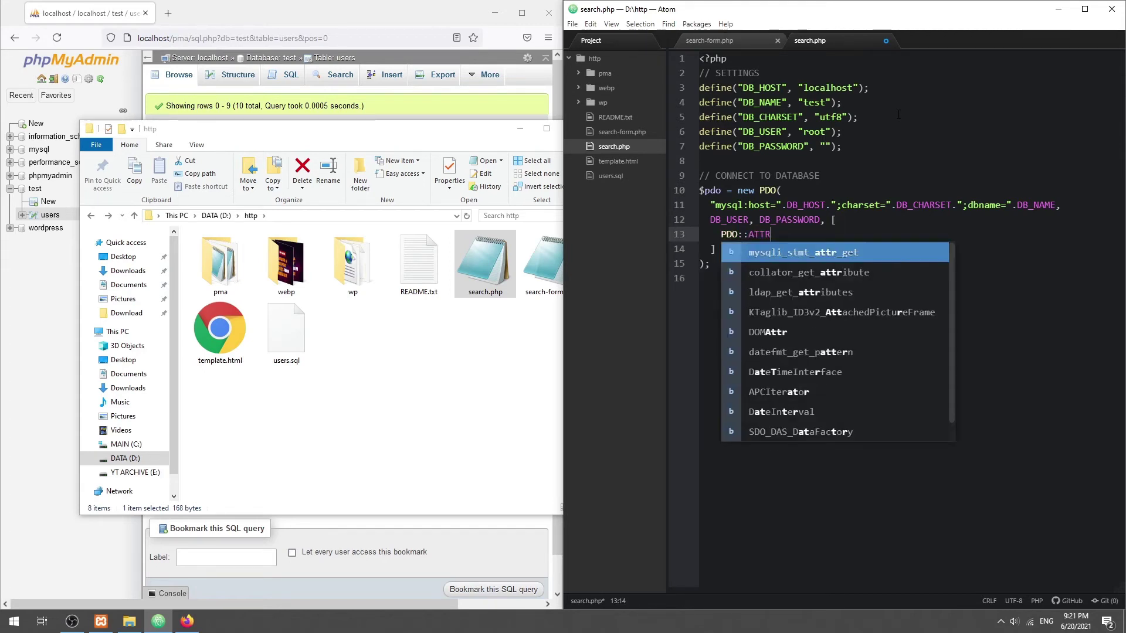
{"action": "type", "text": "_ERRMODE => PDO::E"}
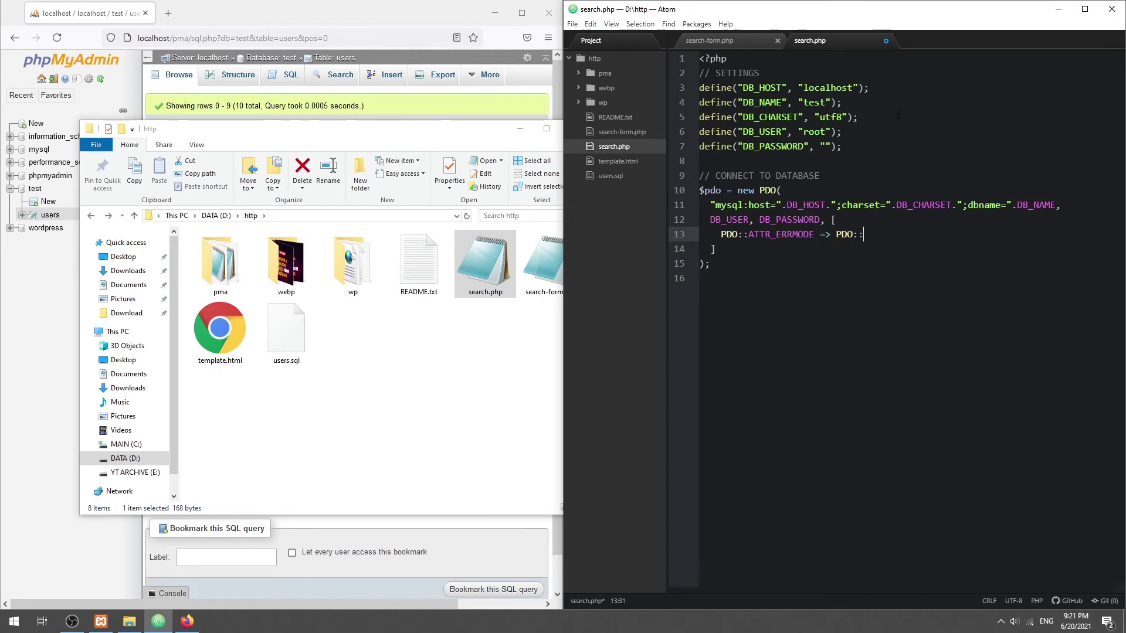
{"action": "type", "text": "RRMODE_"}
{"action": "key", "text": "Return"}
{"action": "key", "text": "ctrl+v"}
{"action": "key", "text": "BackSpace"}
{"action": "key", "text": "BackSpace"}
{"action": "key", "text": "BackSpace"}
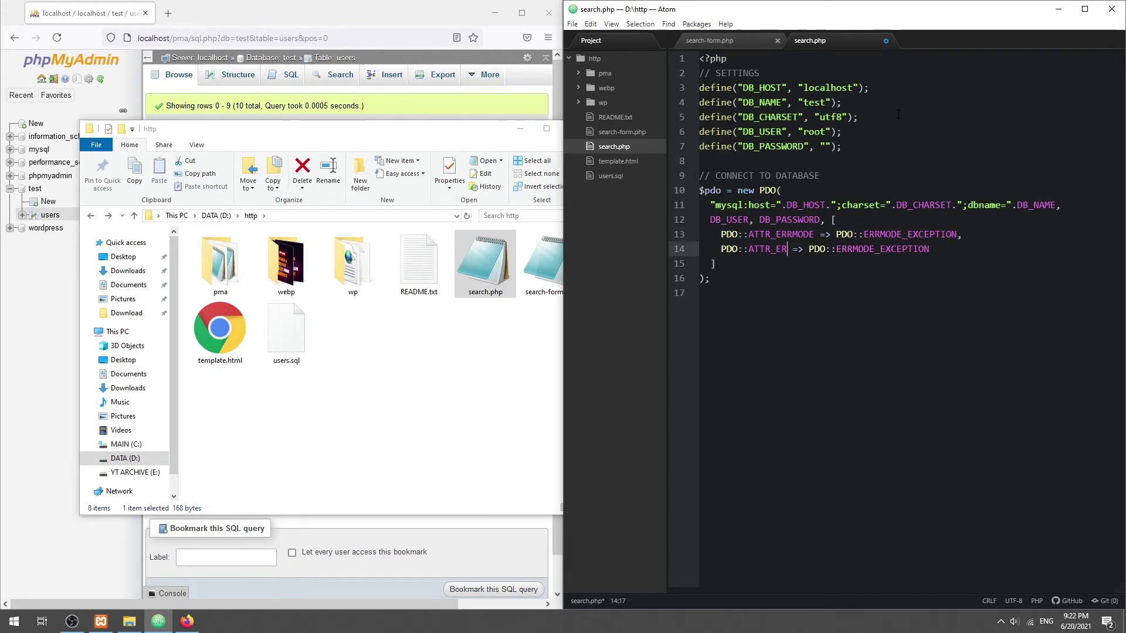
{"action": "key", "text": "BackSpace"}
{"action": "key", "text": "BackSpace"}
{"action": "key", "text": "BackSpace"}
{"action": "type", "text": "DEFAULT_"}
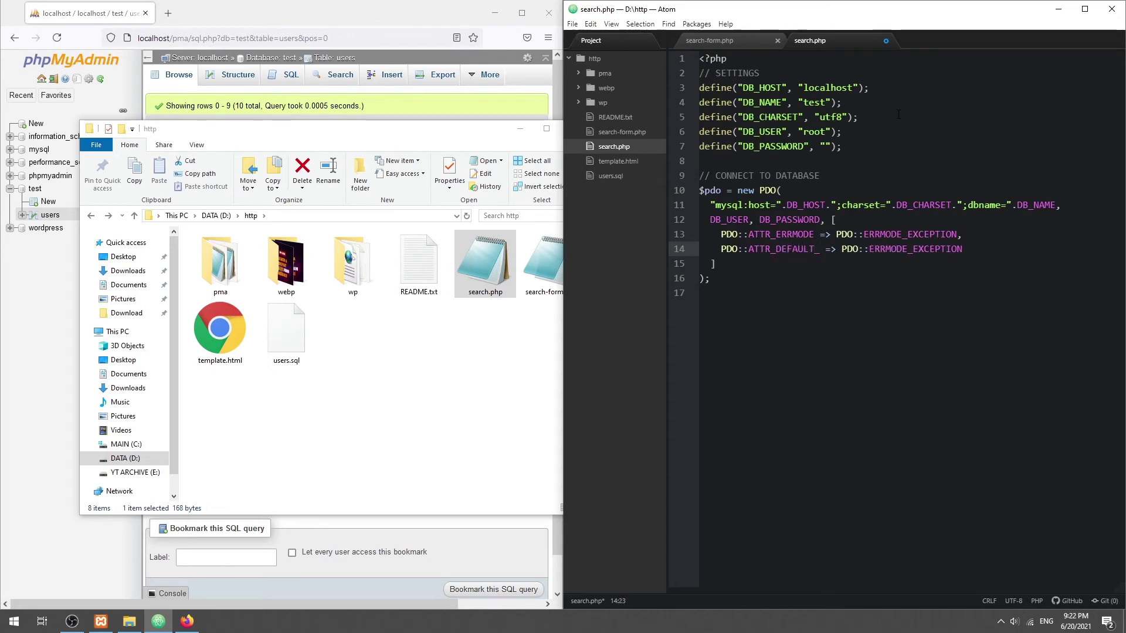
{"action": "type", "text": "FETCH_MODE"}
{"action": "key", "text": "End"}
{"action": "key", "text": "ctrl+BackSpace"}
{"action": "type", "text": "FETCH"}
{"action": "key", "text": "Tab"}
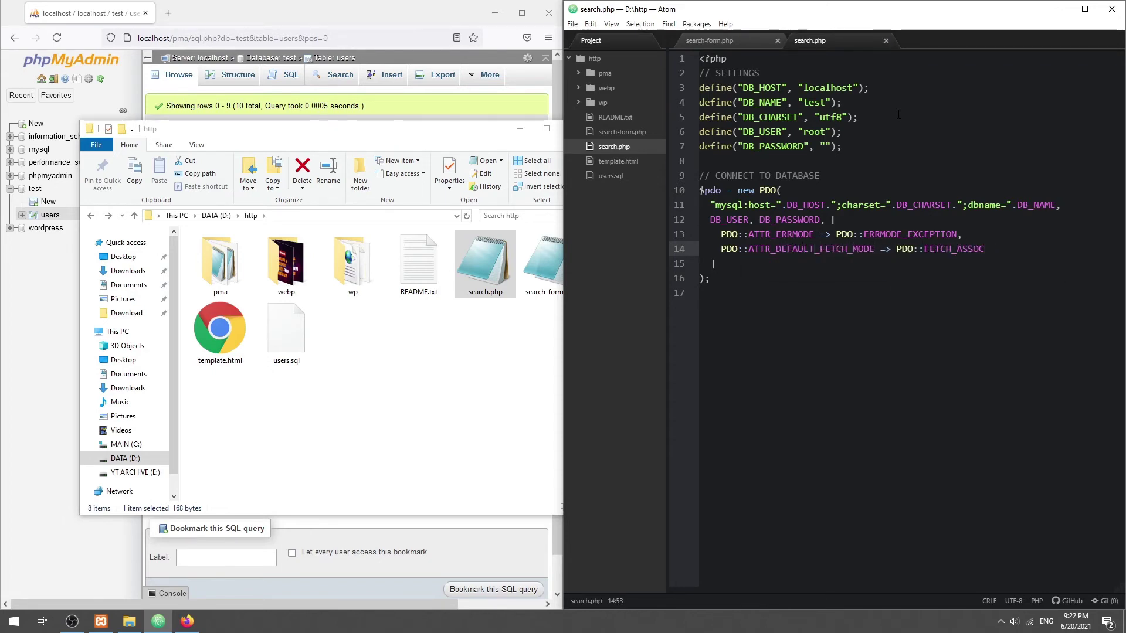
{"action": "key", "text": "Down"}
{"action": "key", "text": "Down"}
{"action": "key", "text": "Down"}
Add a SEARCH section that prepares a name-or-email LIKE query on users.
{"action": "key", "text": "Return"}
{"action": "type", "text": "SEARCH"}
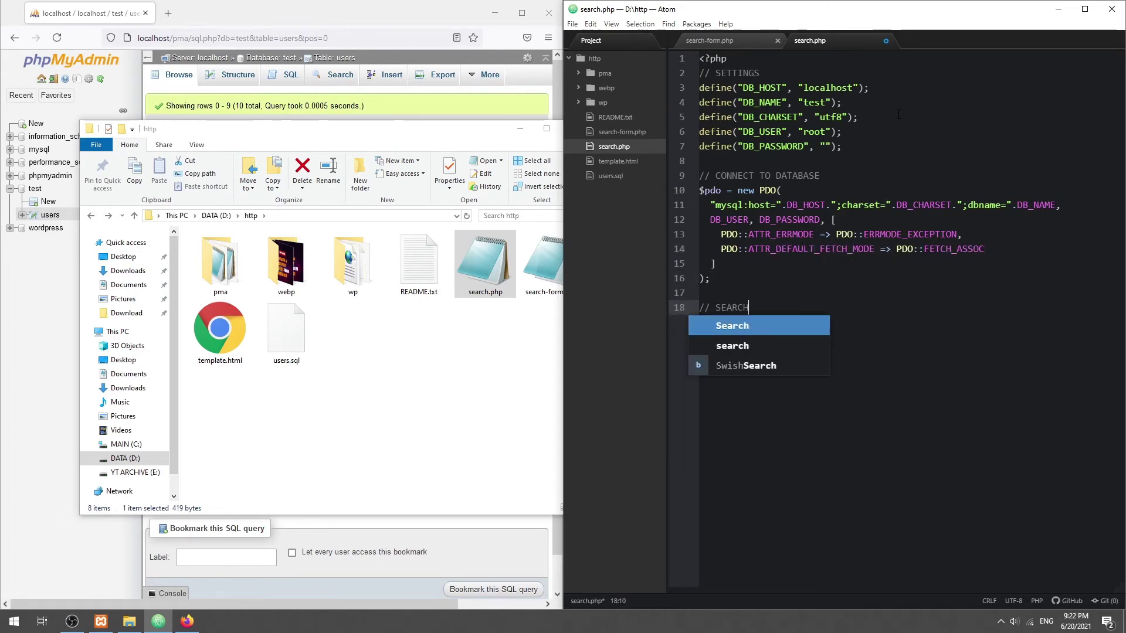
{"action": "key", "text": "Return"}
{"action": "type", "text": "stmt = $p"}
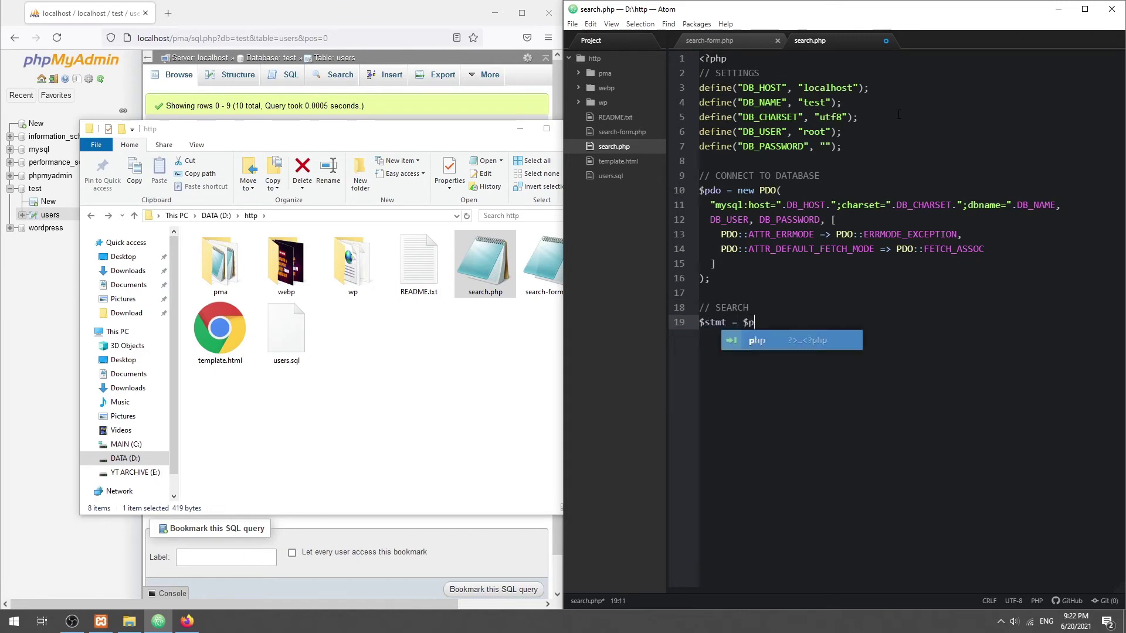
{"action": "type", "text": "do->prep"}
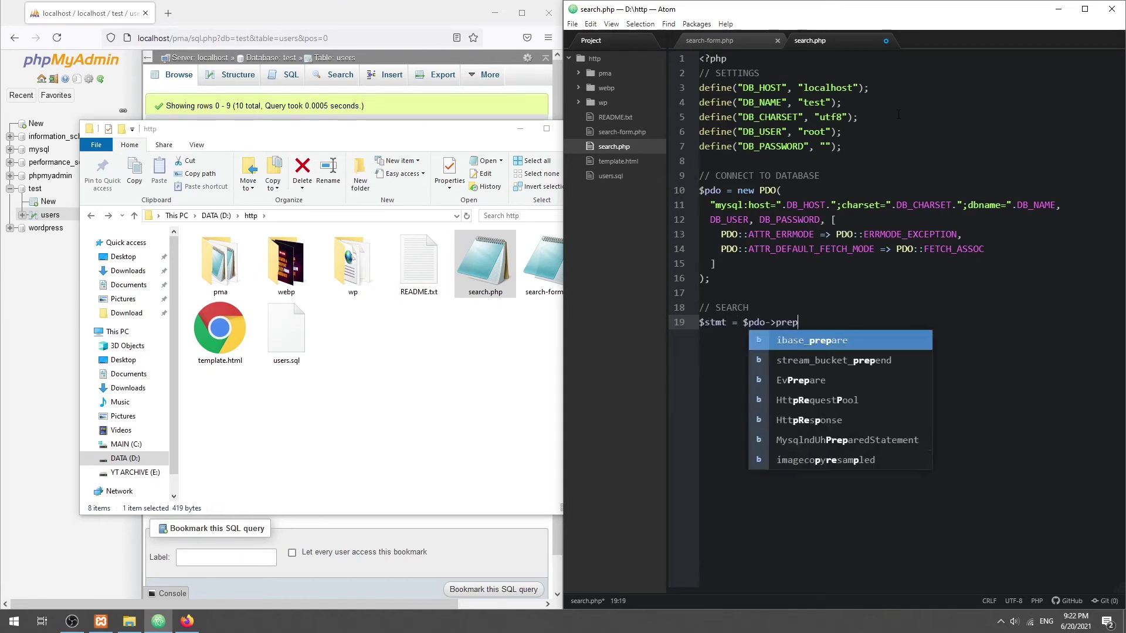
{"action": "key", "text": "Tab"}
{"action": "type", "text": "();"}
{"action": "type", "text": "LECT * F"}
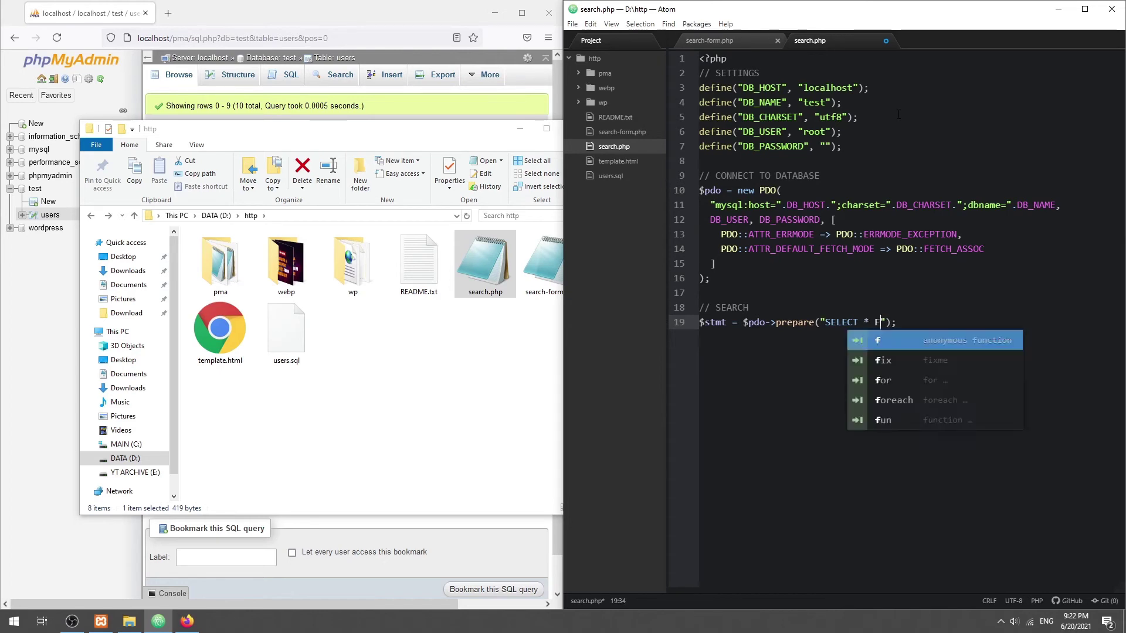
{"action": "type", "text": "ROM `users` WHERE `n"}
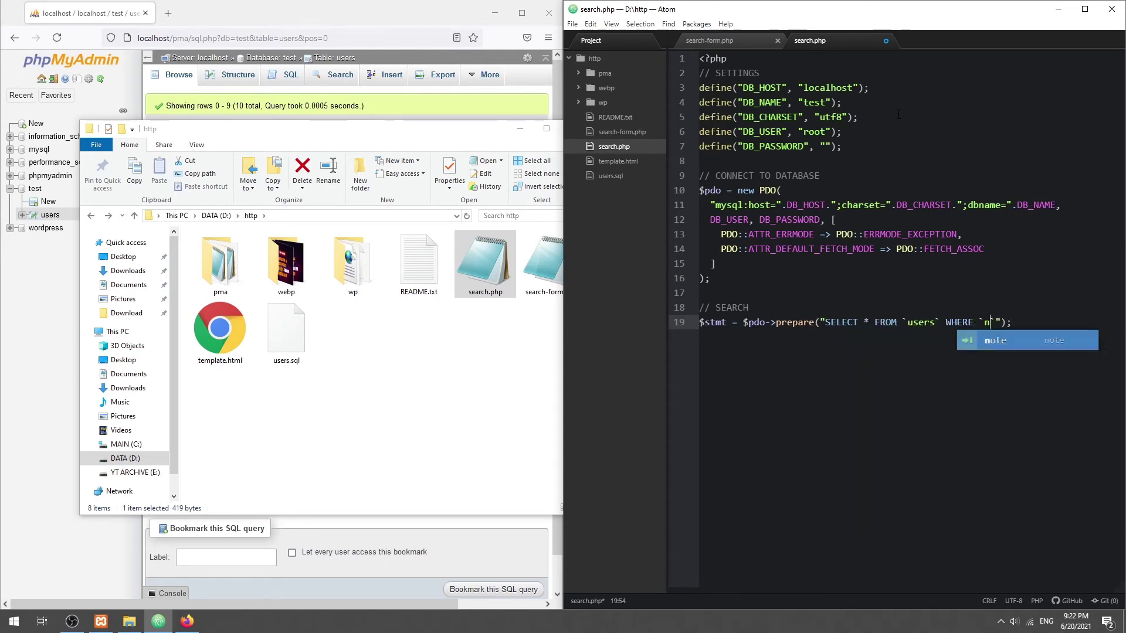
{"action": "type", "text": "ame` LIKE ? OR "}
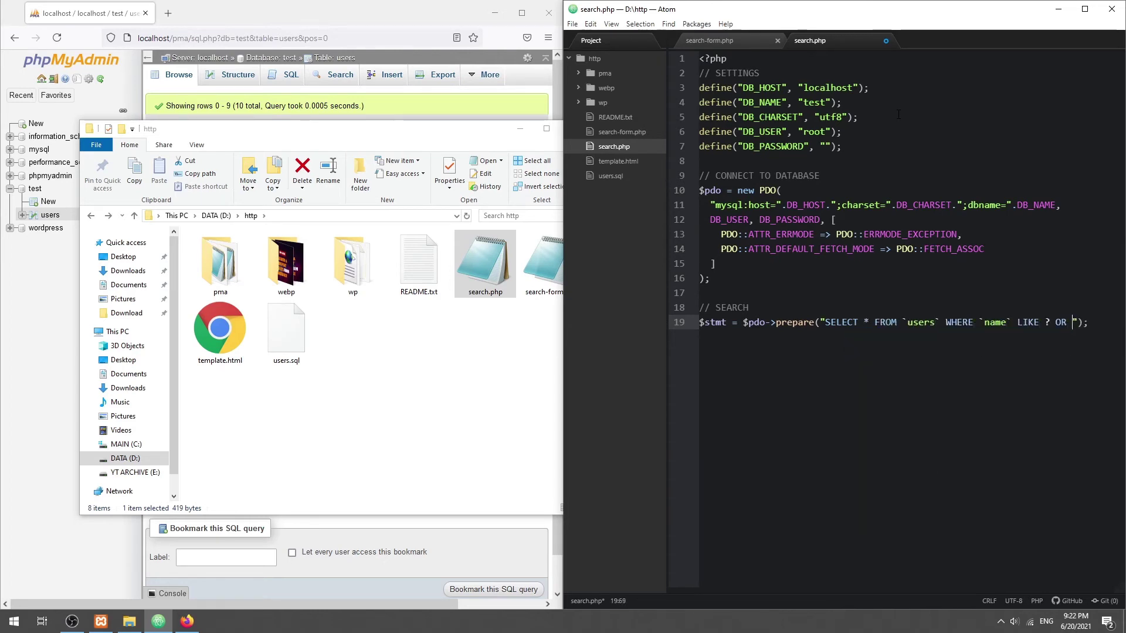
{"action": "type", "text": "email` LIKE ?"}
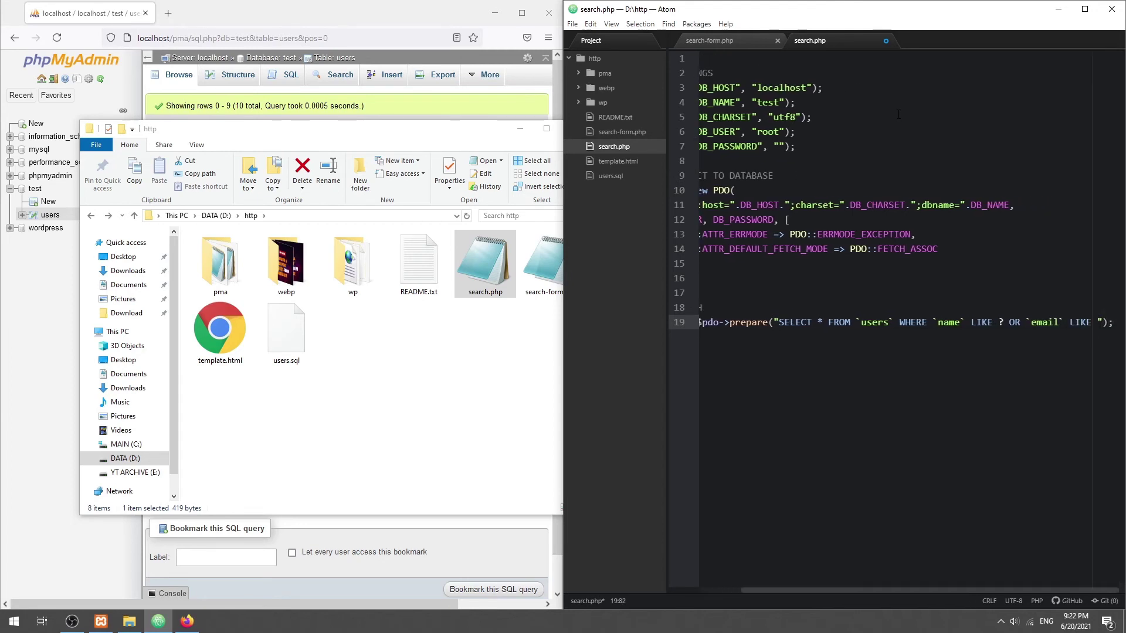
{"action": "key", "text": "End"}
Execute the query with the wildcard-wrapped search term passed twice, and save search.php.
{"action": "key", "text": "Return"}
{"action": "type", "text": "$stmt->"}
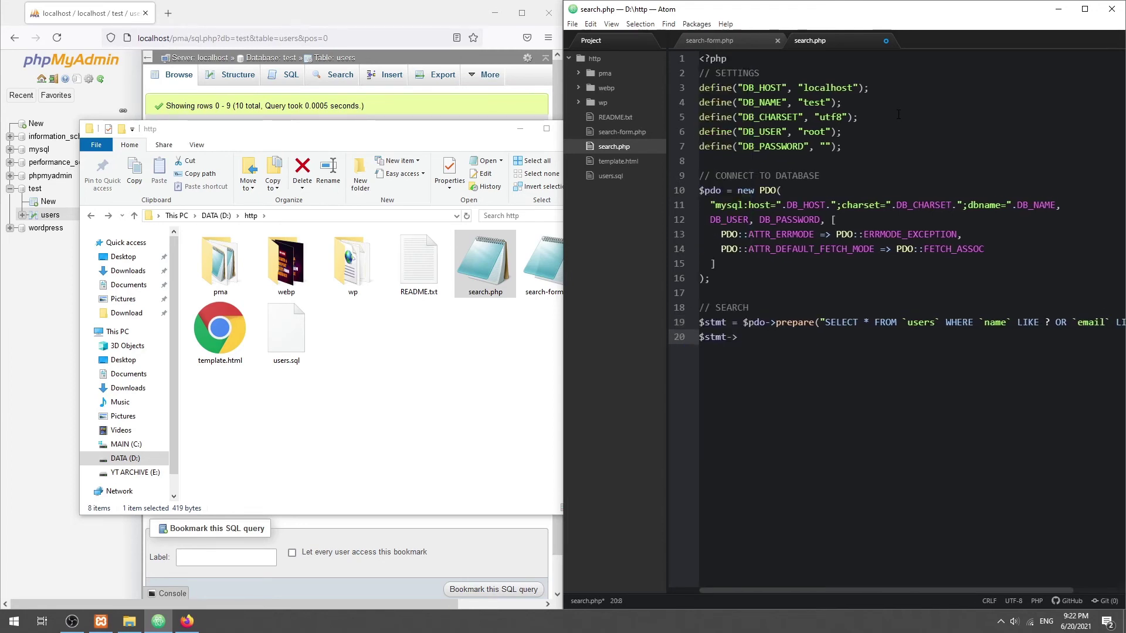
{"action": "type", "text": "execute();"}
{"action": "key", "text": "Return"}
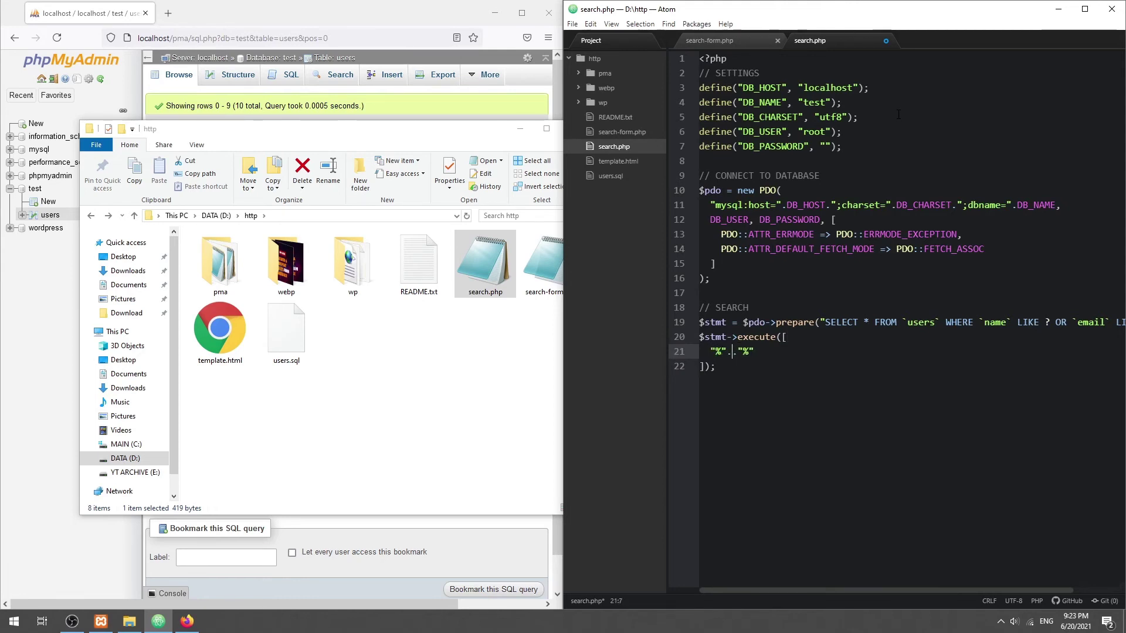
{"action": "type", "text": "$_POST['search"}
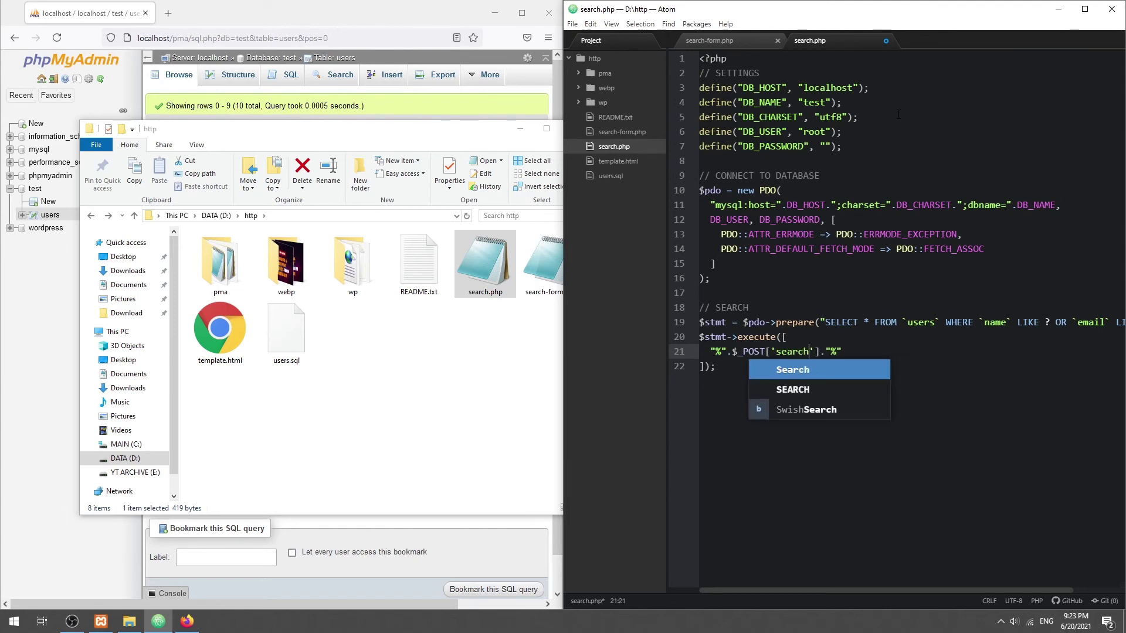
{"action": "key", "text": "Escape"}
{"action": "key", "text": "shift+Home"}
{"action": "key", "text": "ctrl+c"}
{"action": "key", "text": "End"}
{"action": "type", "text": ","}
{"action": "key", "text": "ctrl+v"}
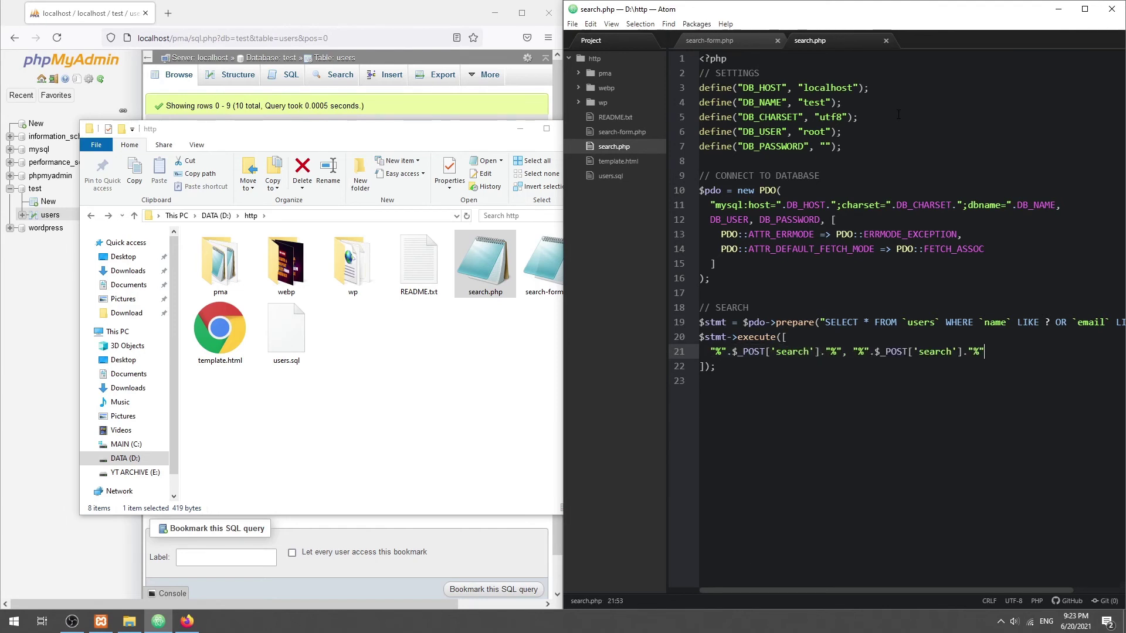
{"action": "key", "text": "Down"}
{"action": "key", "text": "ctrl+s"}
{"action": "key", "text": "Return"}
{"action": "type", "text": "$resu"}
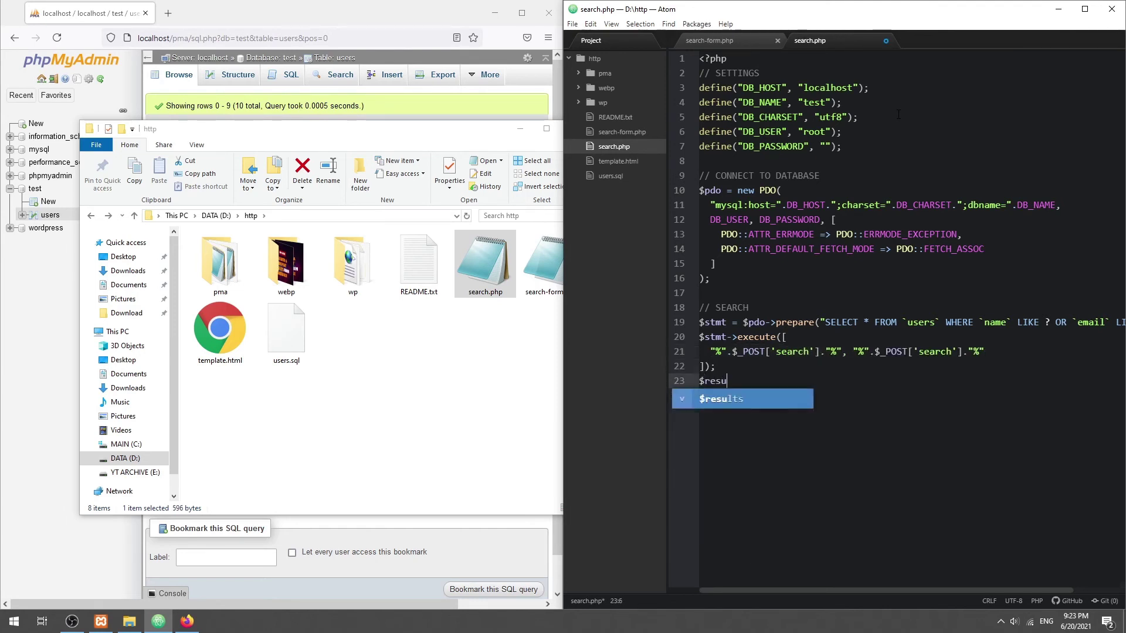
{"action": "type", "text": "lts = $stmt->fetch"}
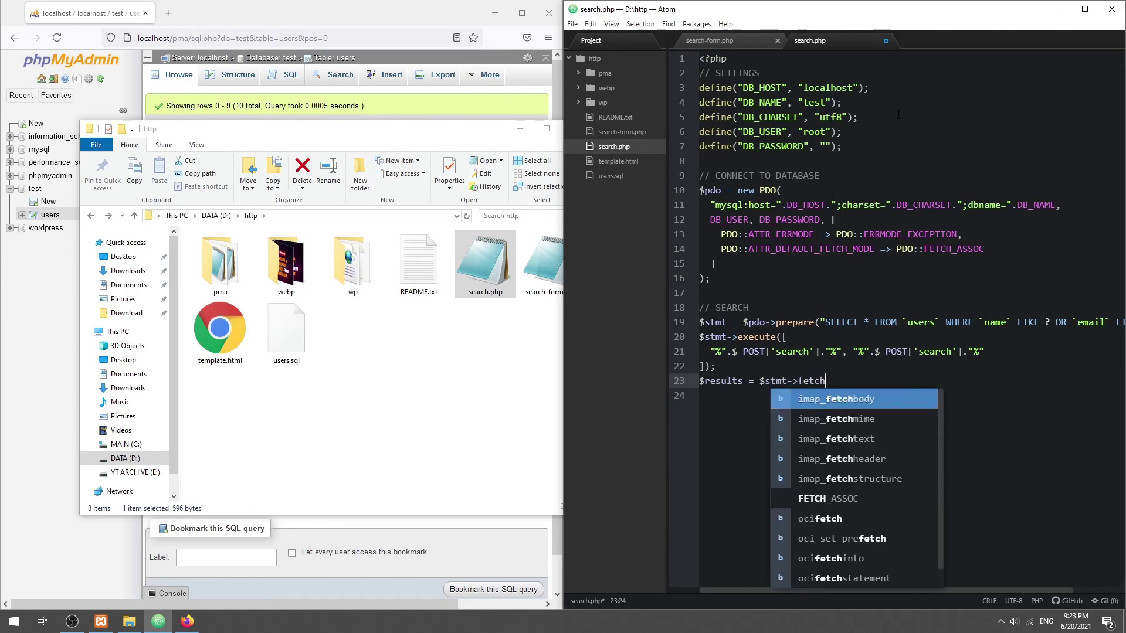
{"action": "type", "text": "All();"}
Load search-form.php from localhost in Firefox, then go to line 21 in Atom.
{"action": "left_click", "coordinate": [167, 12]}
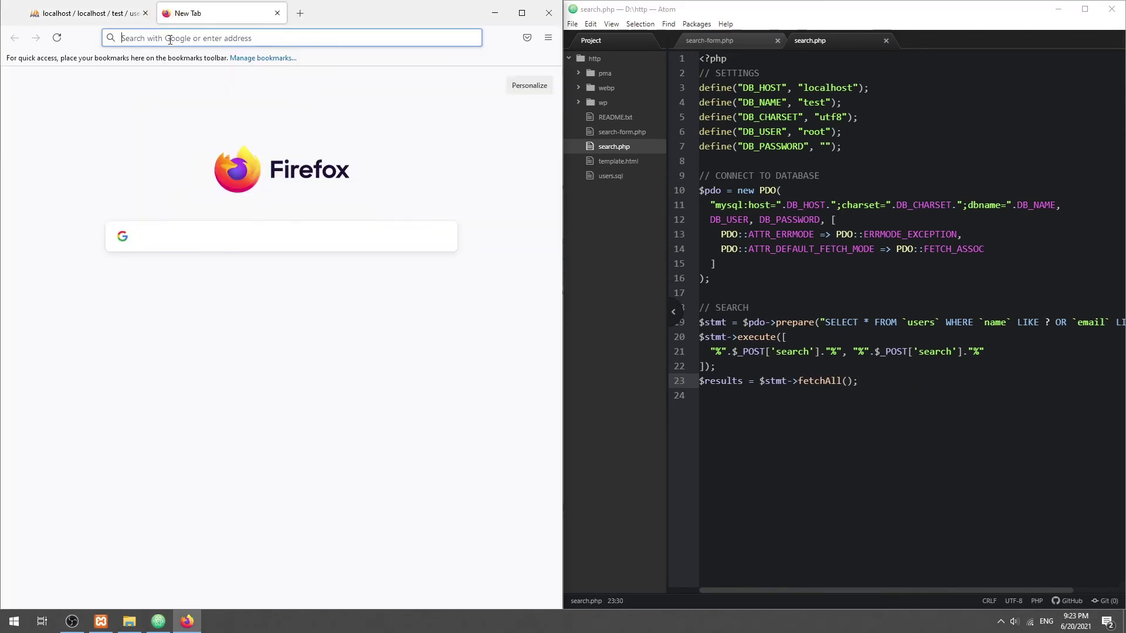
{"action": "type", "text": "localhost"}
{"action": "key", "text": "Return"}
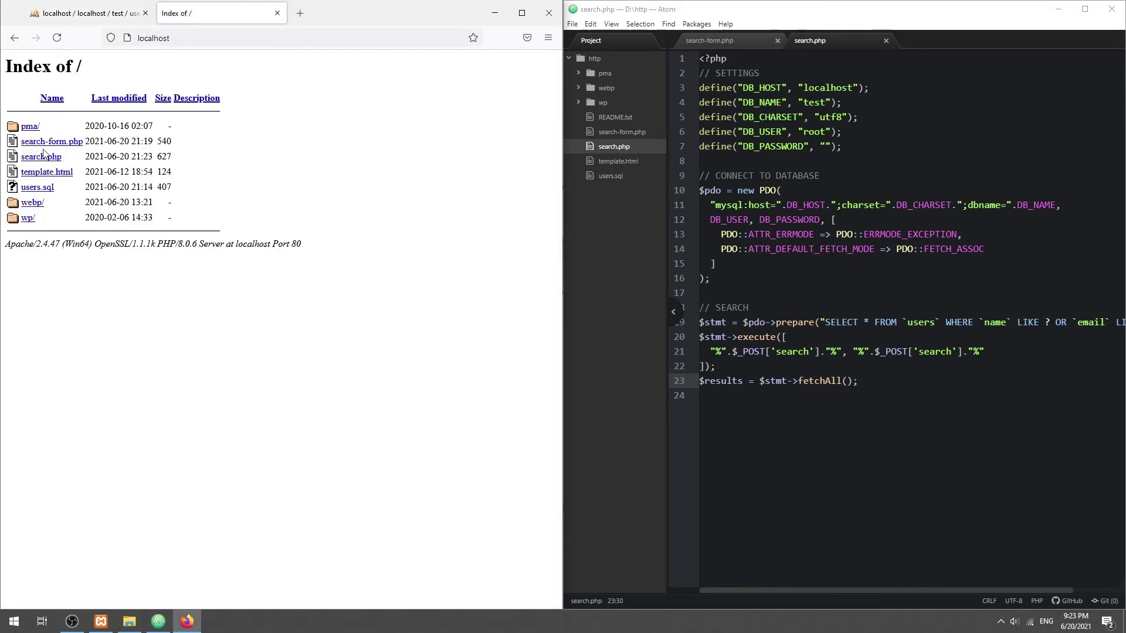
{"action": "left_click", "coordinate": [49, 143]}
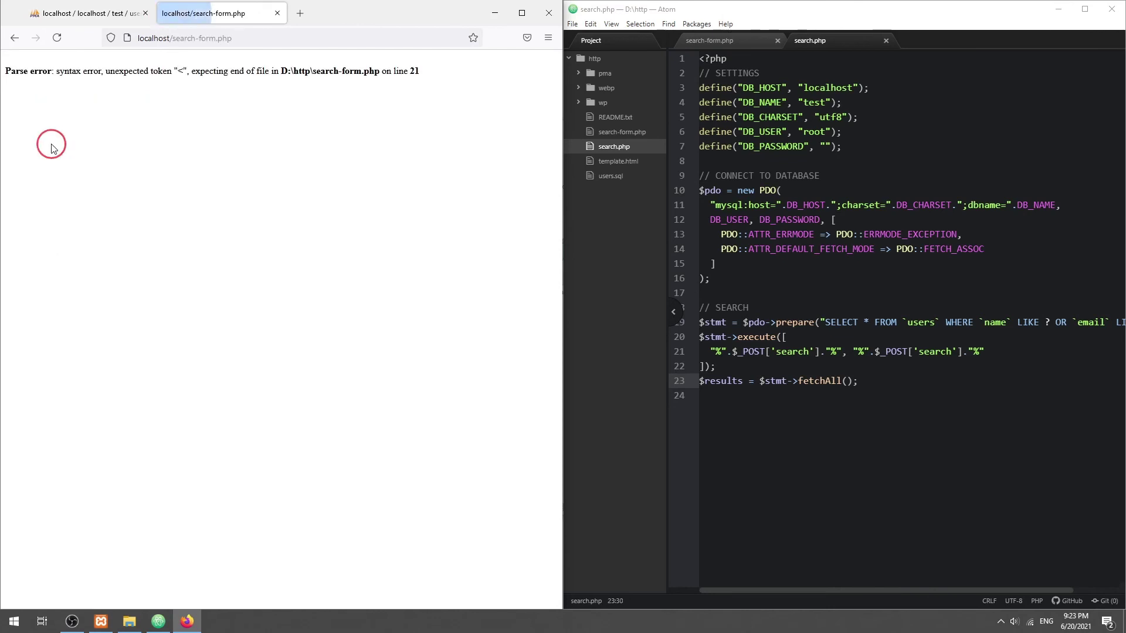
{"action": "left_click", "coordinate": [709, 41]}
{"action": "left_click", "coordinate": [770, 345]}
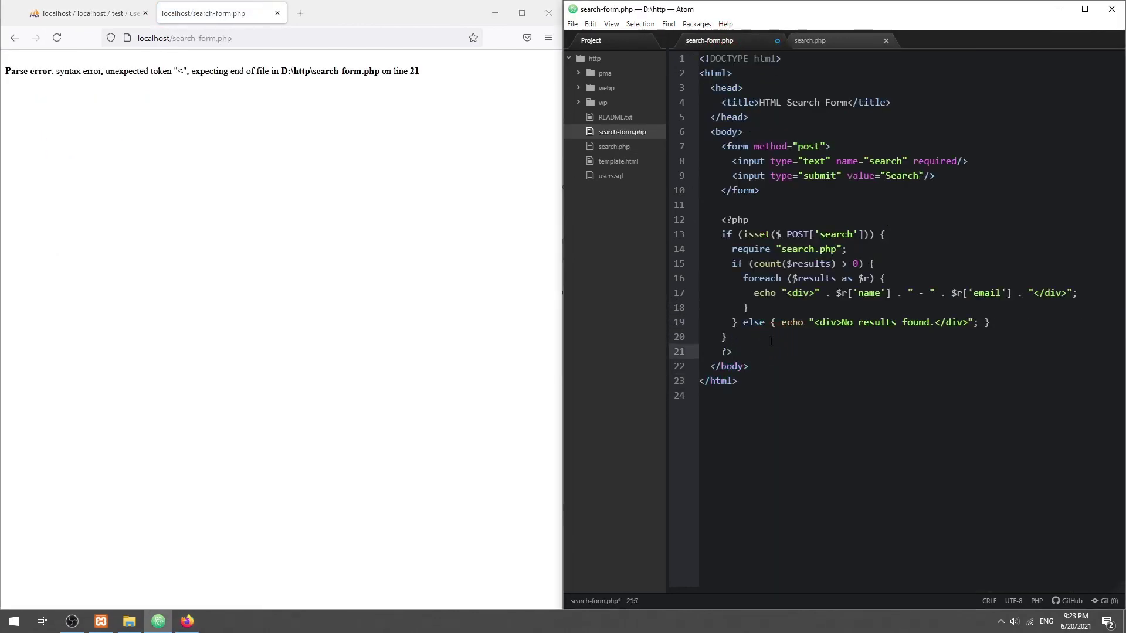
Reload search-form.php and search for 'jo' to check matching users.
{"action": "left_click", "coordinate": [227, 38]}
{"action": "key", "text": "Return"}
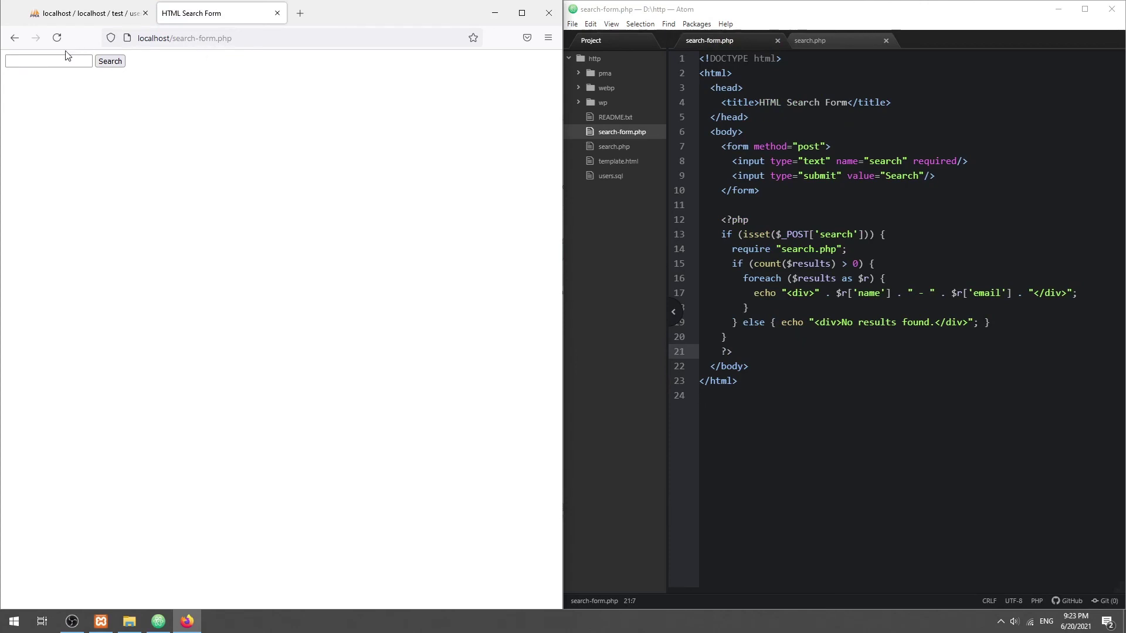
{"action": "left_click", "coordinate": [58, 60]}
{"action": "type", "text": "jo"}
{"action": "key", "text": "Return"}
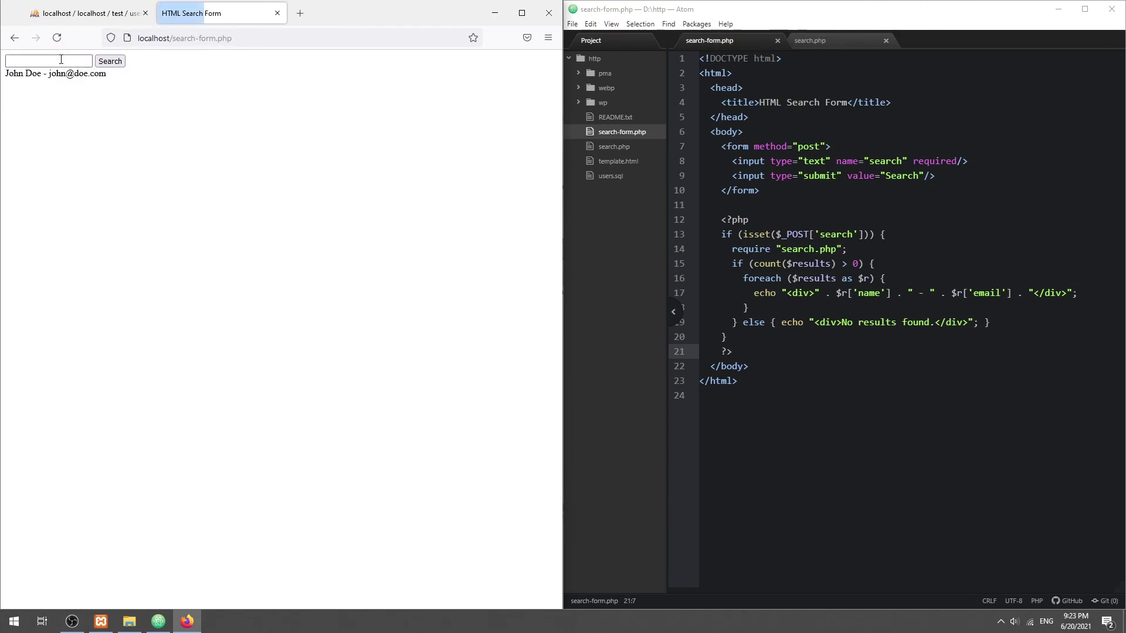
Search 'doe', then narrow to 'ch', listing only Charlie Doe and Charles Doe.
{"action": "left_click", "coordinate": [63, 60]}
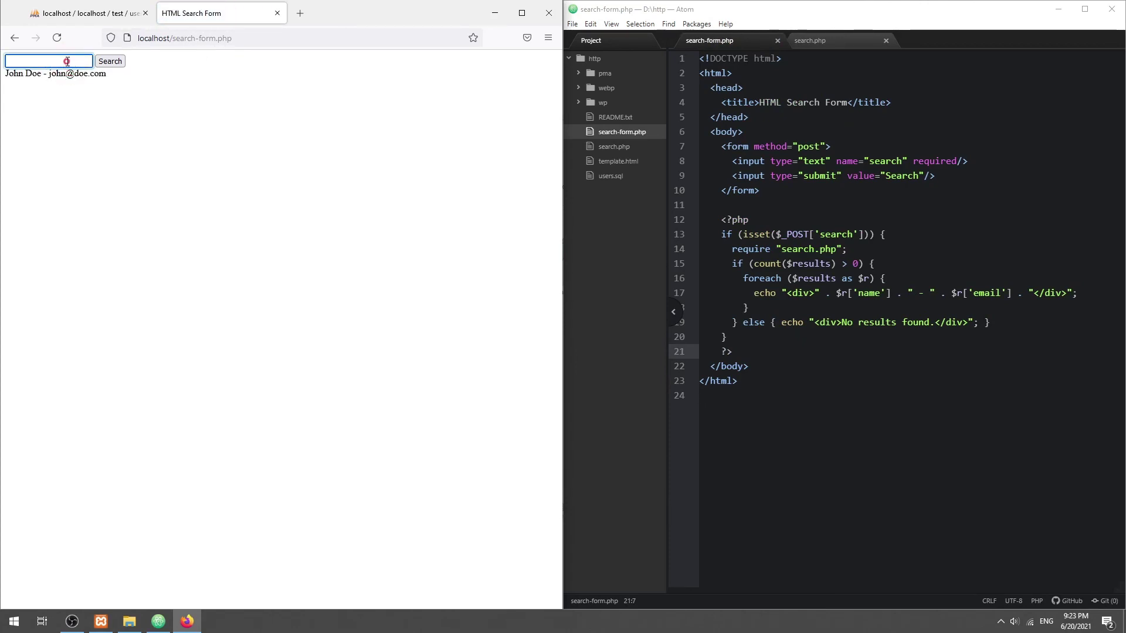
{"action": "type", "text": "doe"}
{"action": "key", "text": "Return"}
{"action": "left_click", "coordinate": [67, 62]}
{"action": "type", "text": "char"}
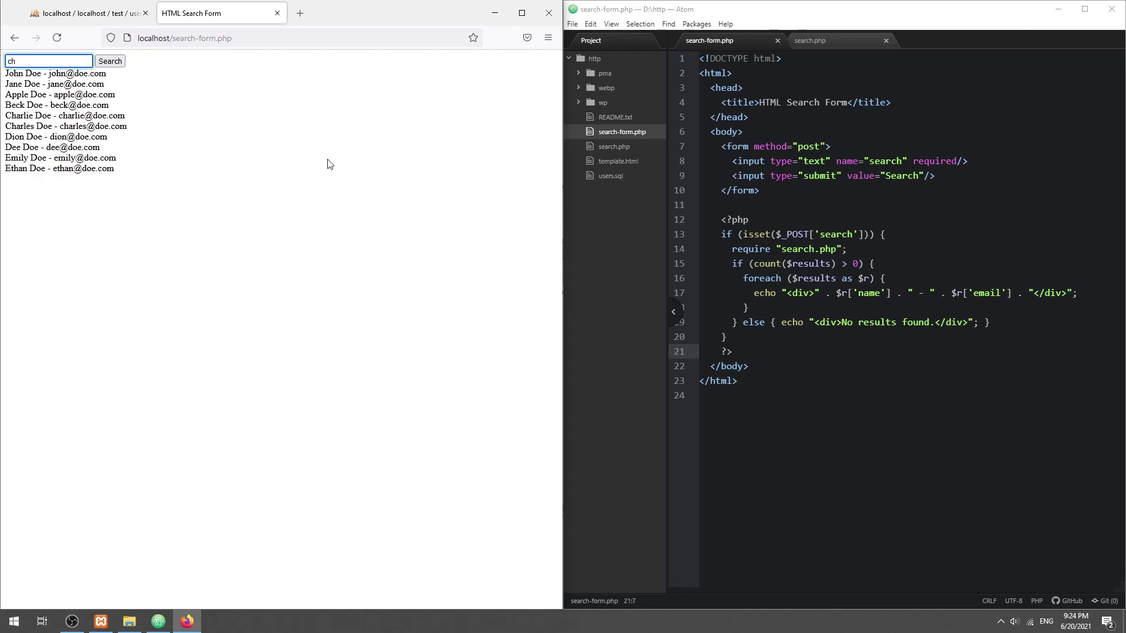
{"action": "key", "text": "Return"}
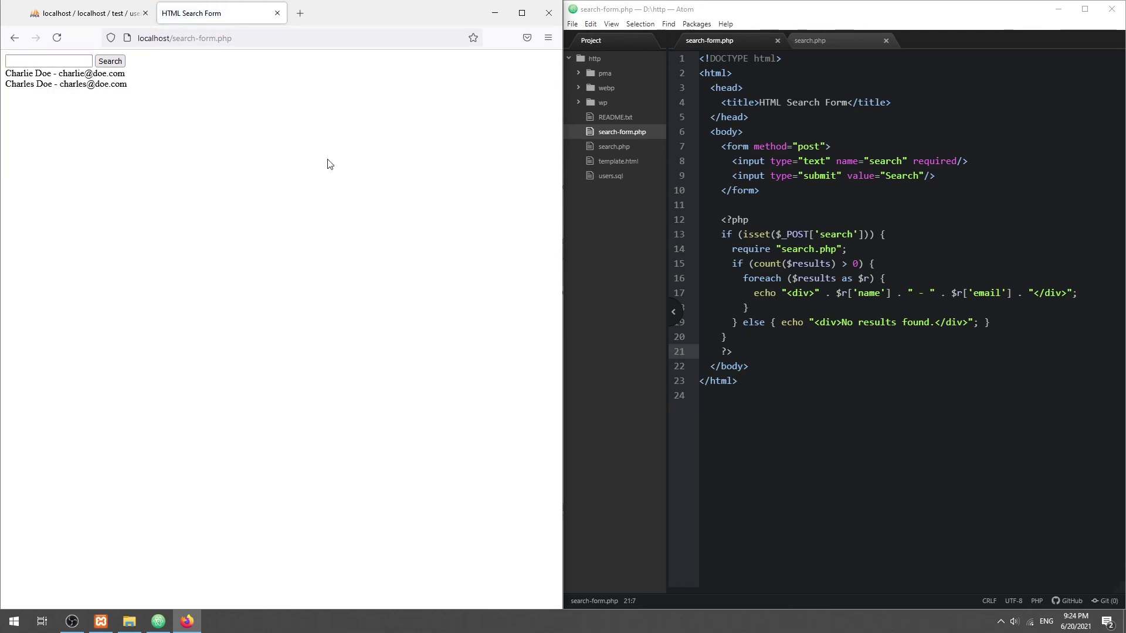